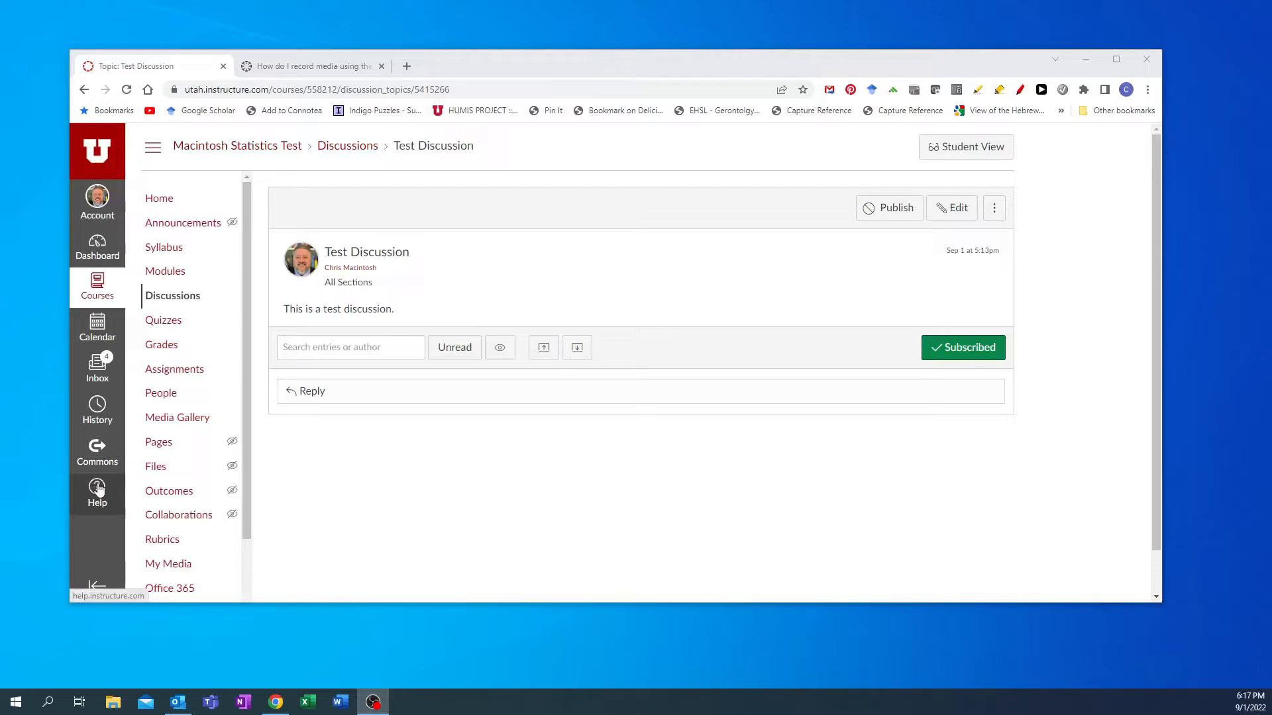
- Look through the Canvas Help panel and the guide on recording media with the Rich Content Editor
{"action": "left_click", "coordinate": [98, 488]}
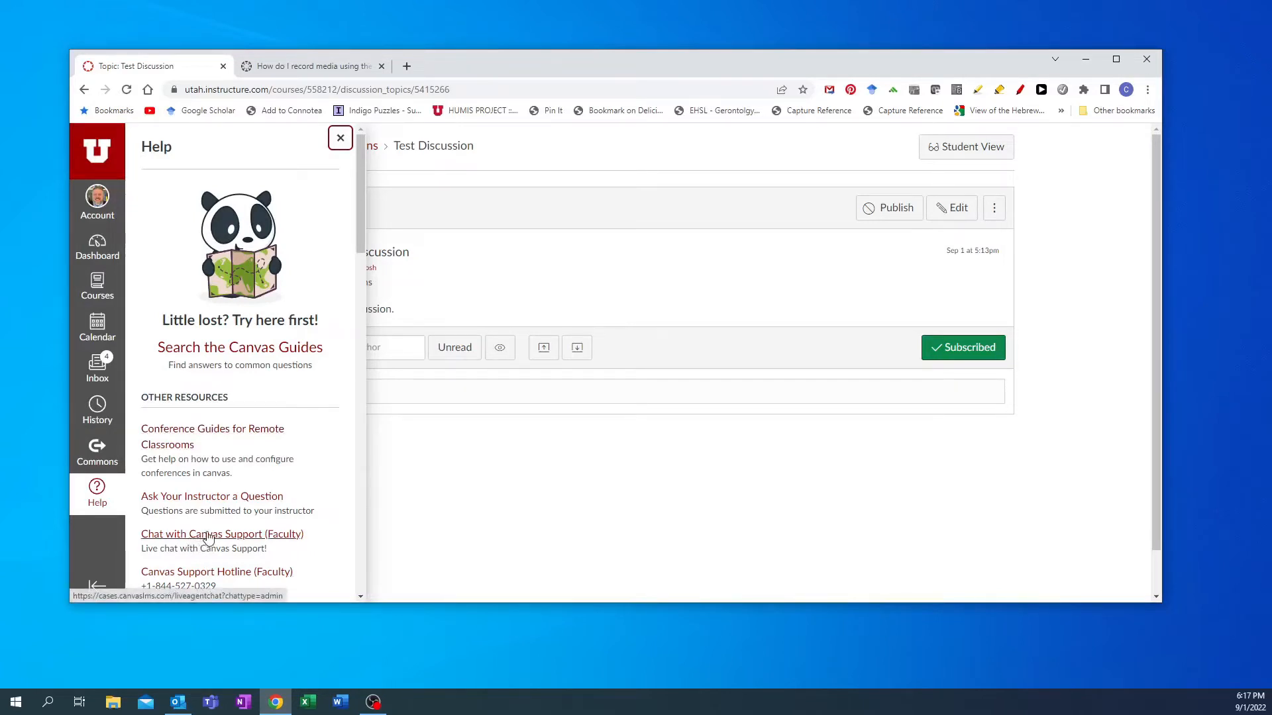
{"action": "left_click", "coordinate": [93, 494]}
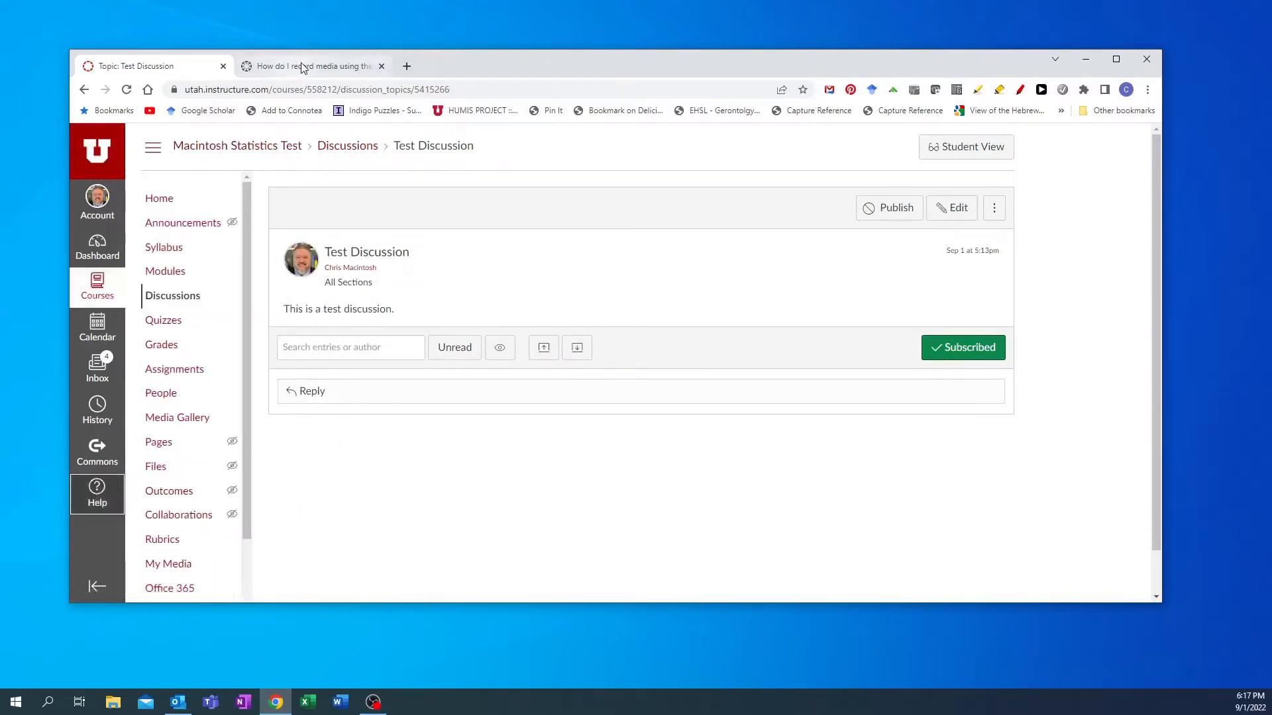
{"action": "left_click", "coordinate": [304, 68]}
{"action": "scroll", "coordinate": [556, 358], "scroll_direction": "down", "scroll_amount": 2}
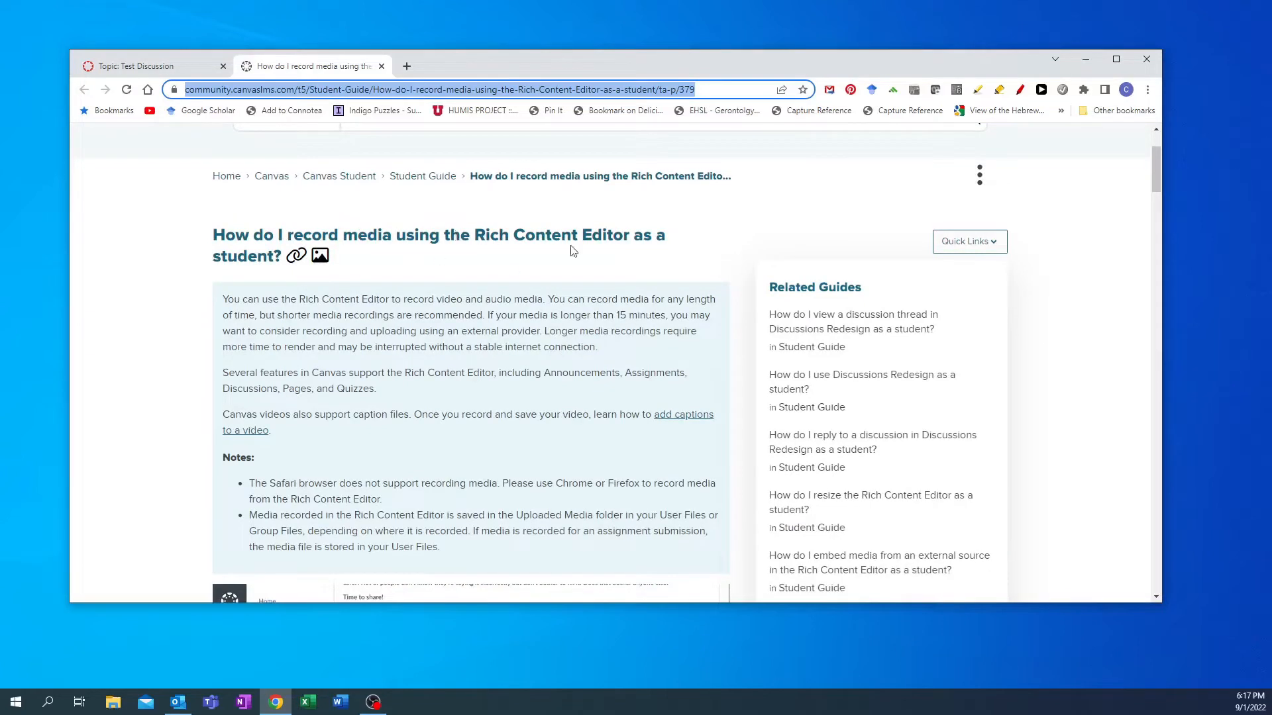
{"action": "scroll", "coordinate": [414, 277], "scroll_direction": "down", "scroll_amount": 6}
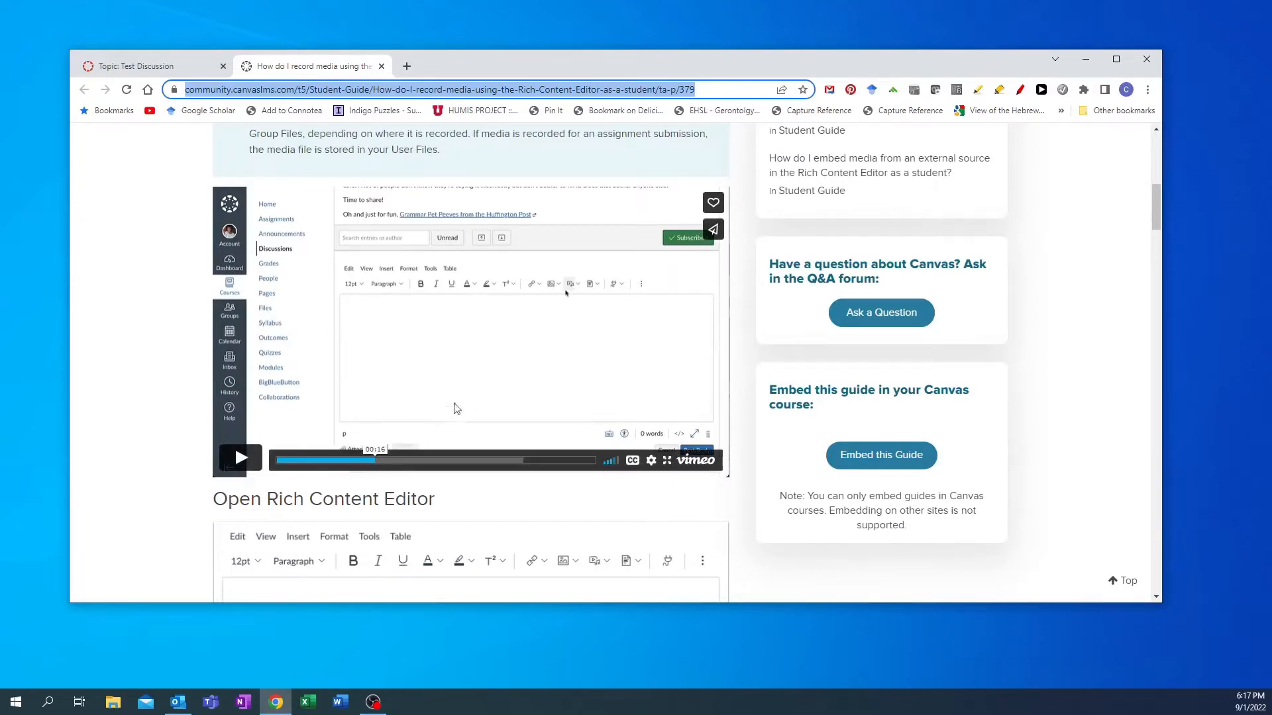
{"action": "scroll", "coordinate": [487, 331], "scroll_direction": "down", "scroll_amount": 2}
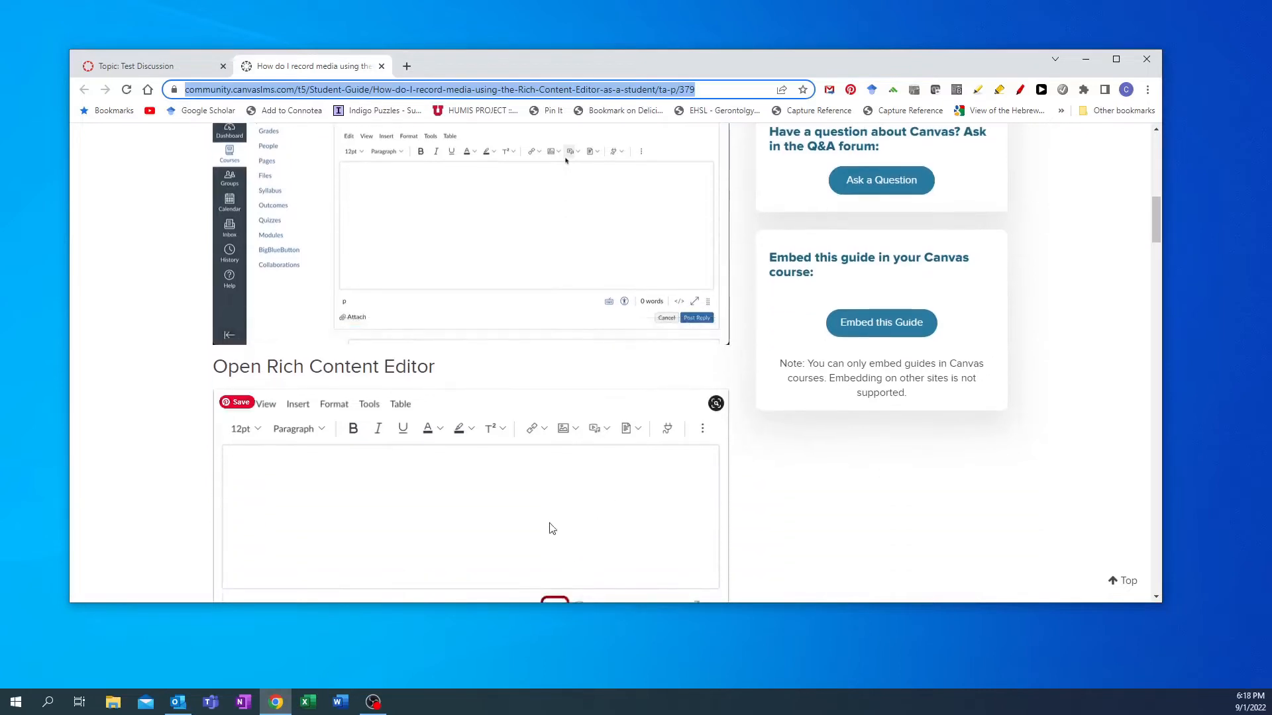
{"action": "scroll", "coordinate": [540, 500], "scroll_direction": "down", "scroll_amount": 1}
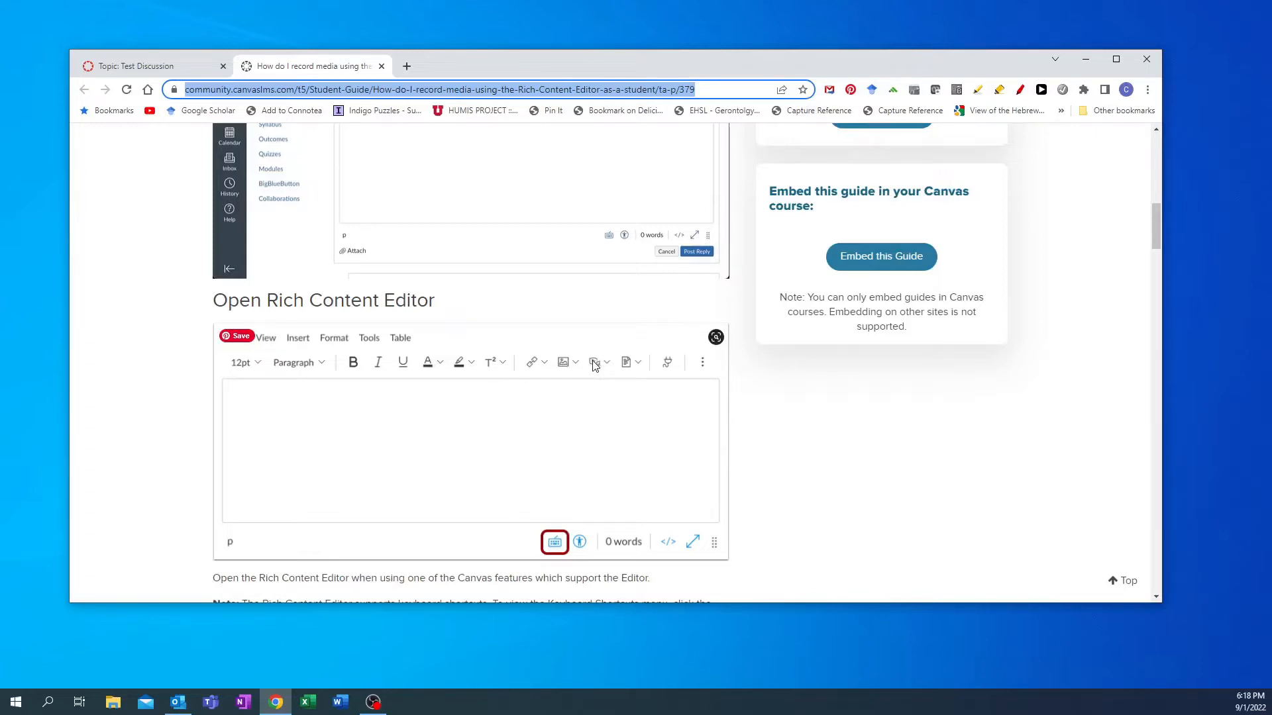
- Return to the Test Discussion and start a reply to open the Rich Content Editor
{"action": "left_click", "coordinate": [155, 67]}
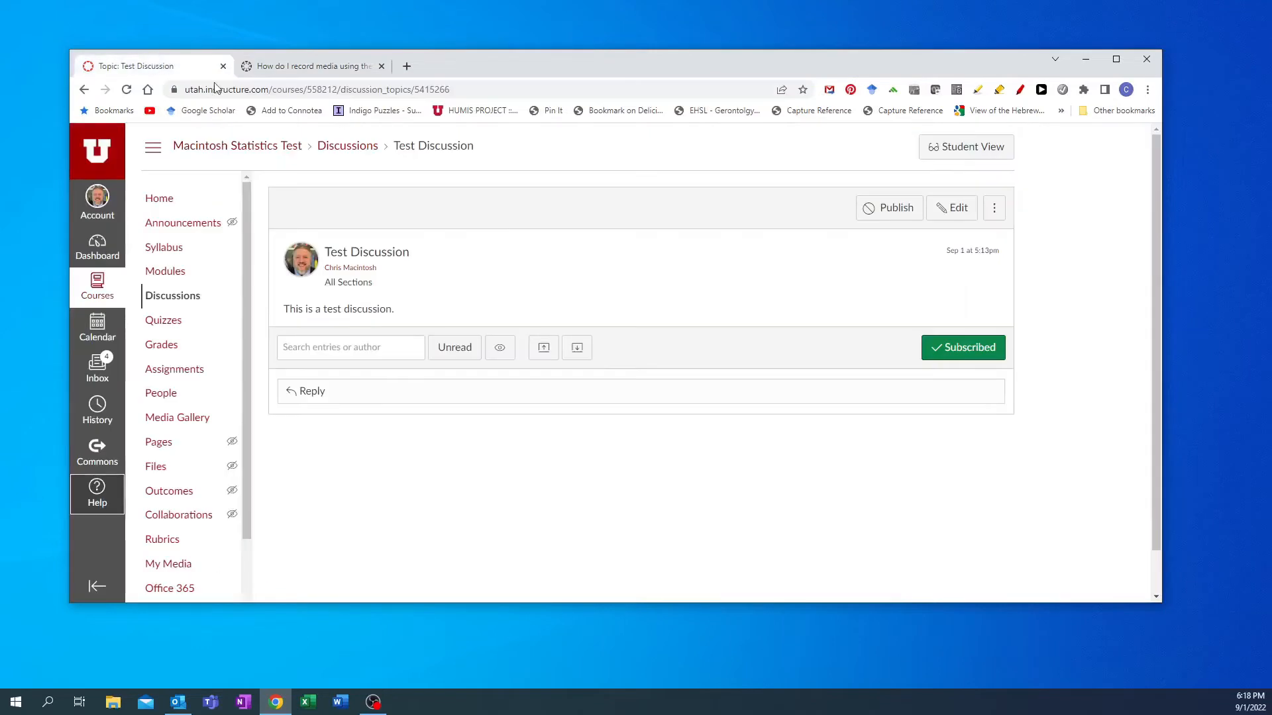
{"action": "left_click", "coordinate": [780, 392]}
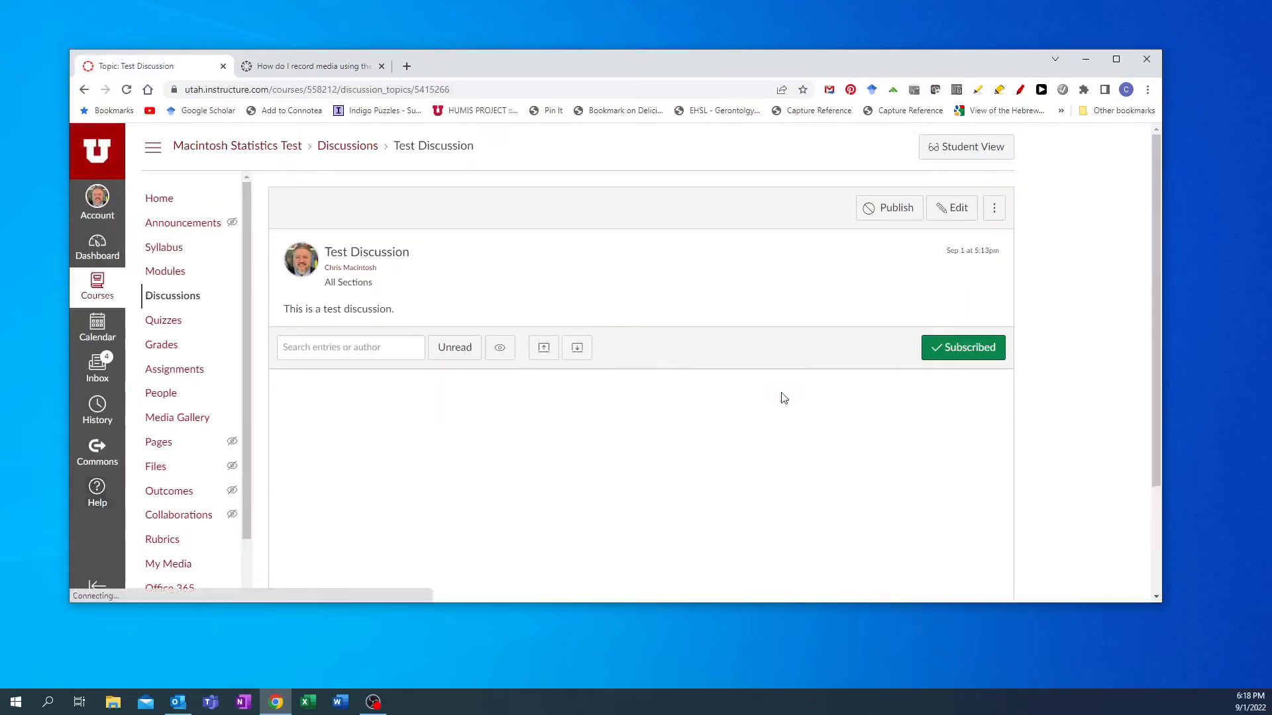
{"action": "scroll", "coordinate": [772, 448], "scroll_direction": "down", "scroll_amount": 1}
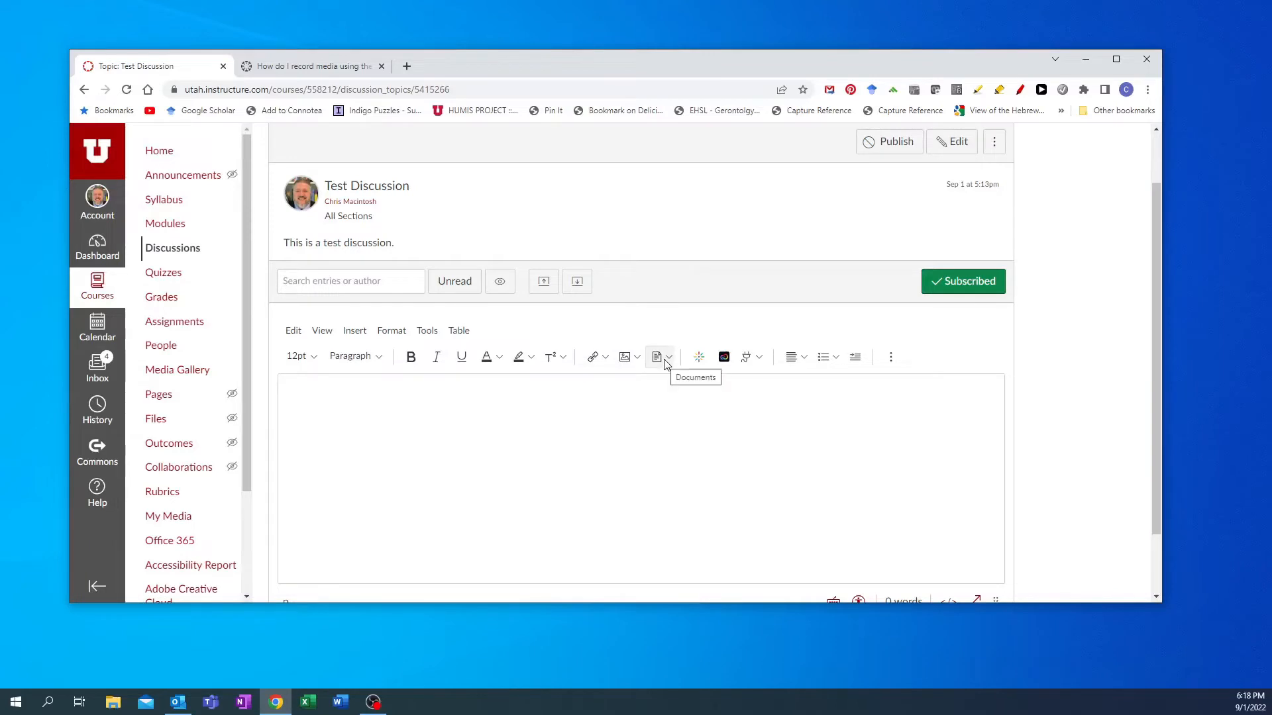
- Review the list of all apps available in the editor
{"action": "left_click", "coordinate": [699, 360]}
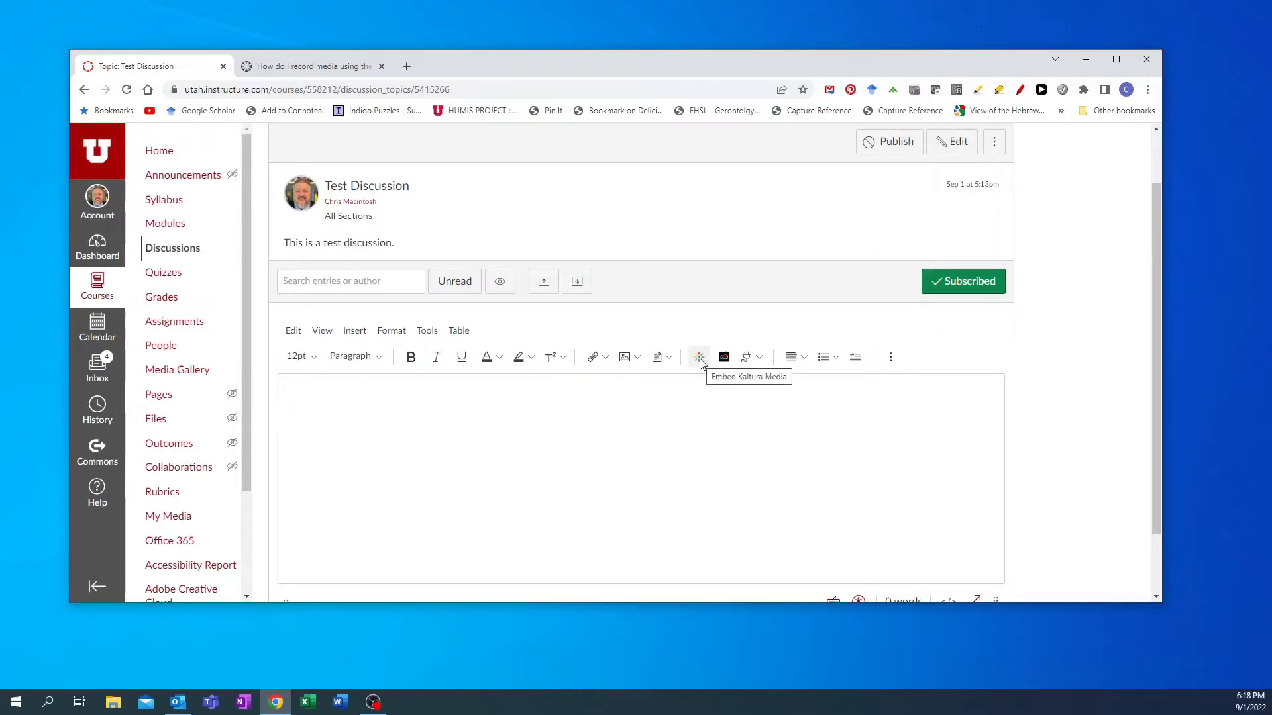
{"action": "left_click", "coordinate": [760, 360]}
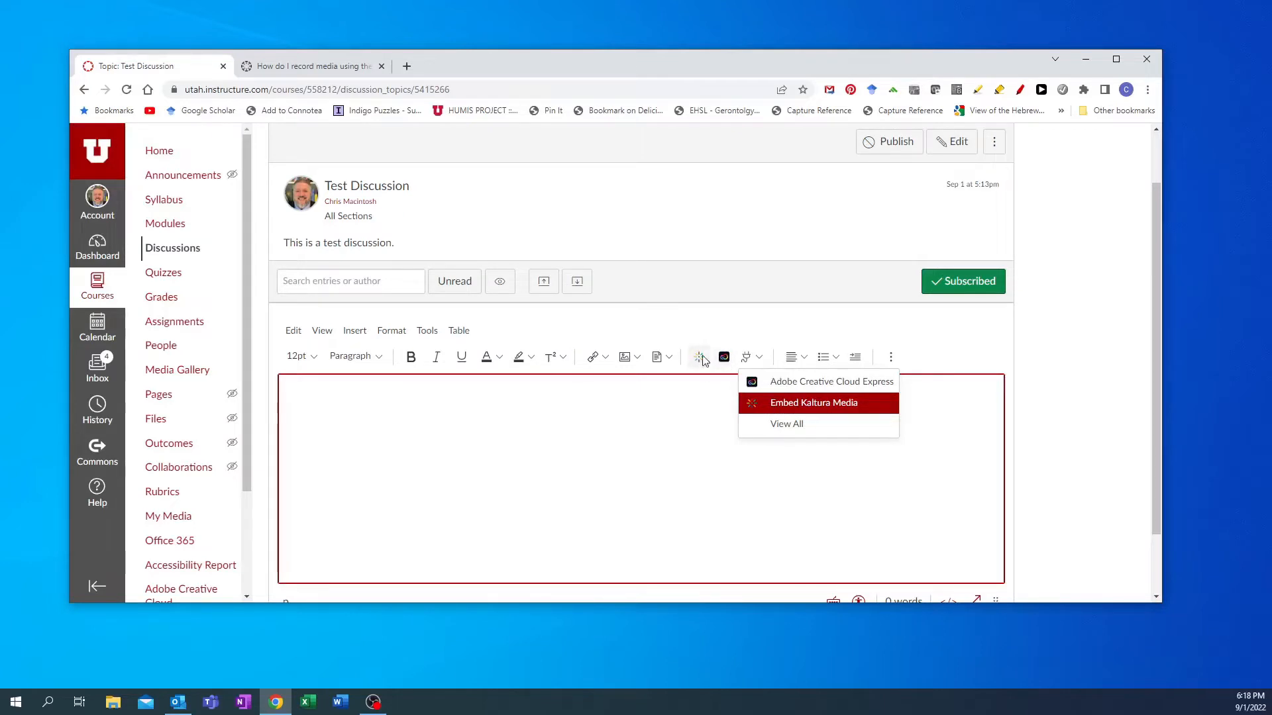
{"action": "left_click", "coordinate": [784, 428]}
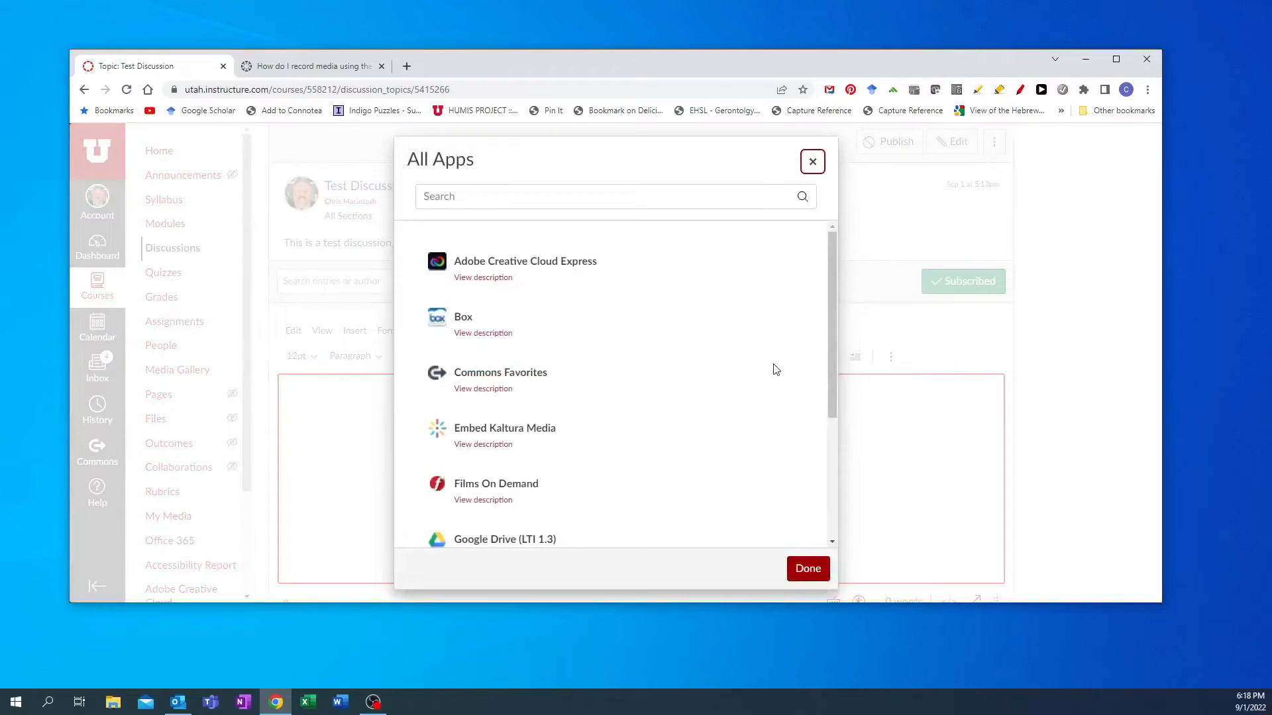
{"action": "left_click", "coordinate": [808, 568]}
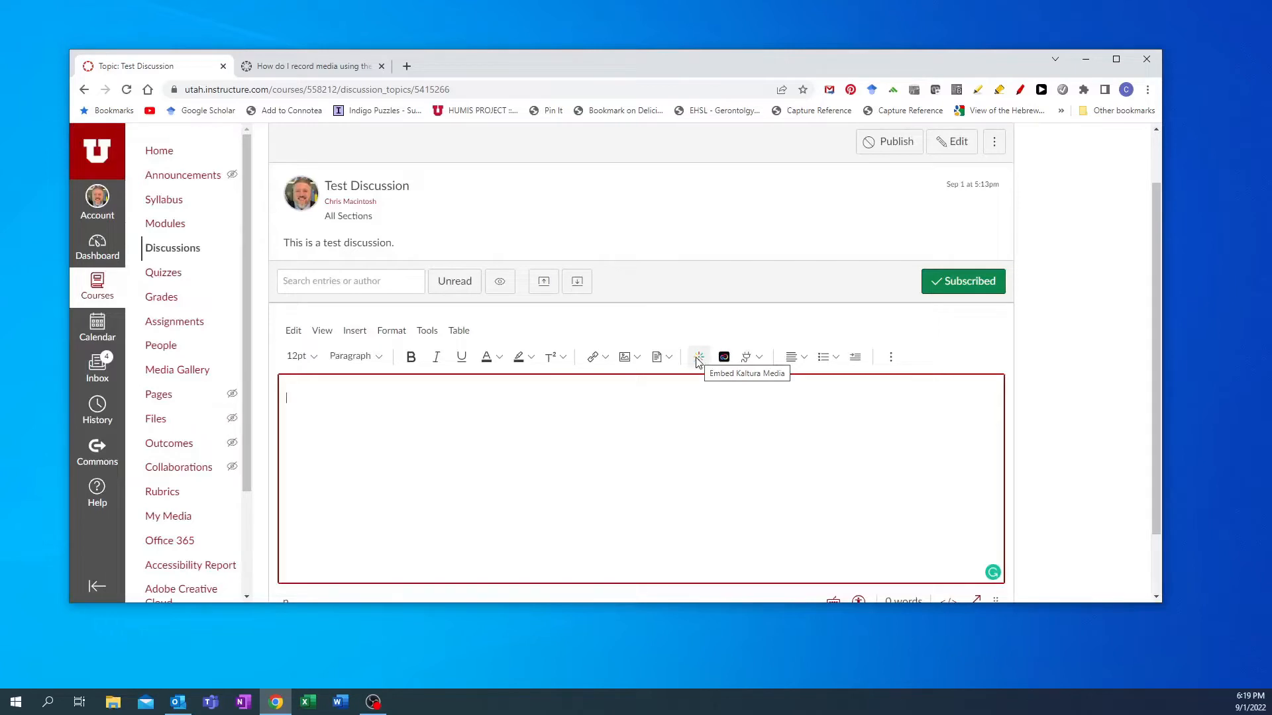
- Open Embed Kaltura Media, add new media via Webcam & Screen Capture, and launch Kaltura Capture
{"action": "left_click", "coordinate": [698, 361]}
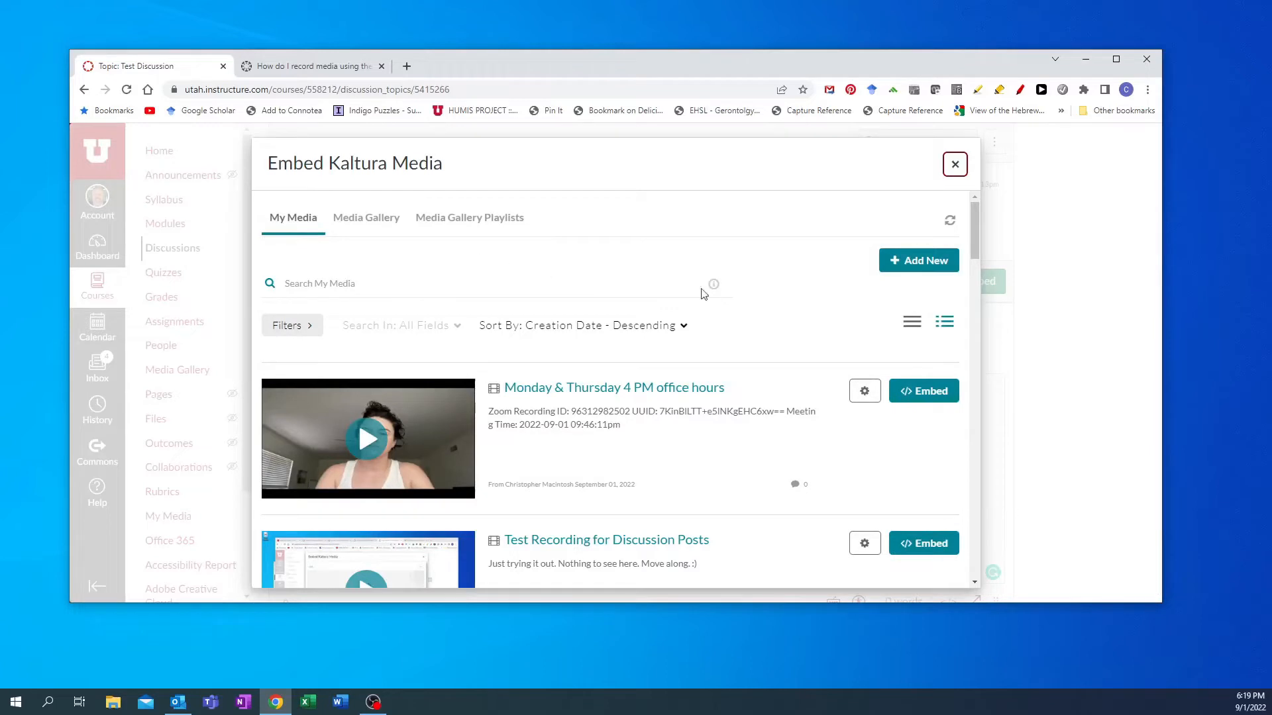
{"action": "left_click", "coordinate": [902, 261]}
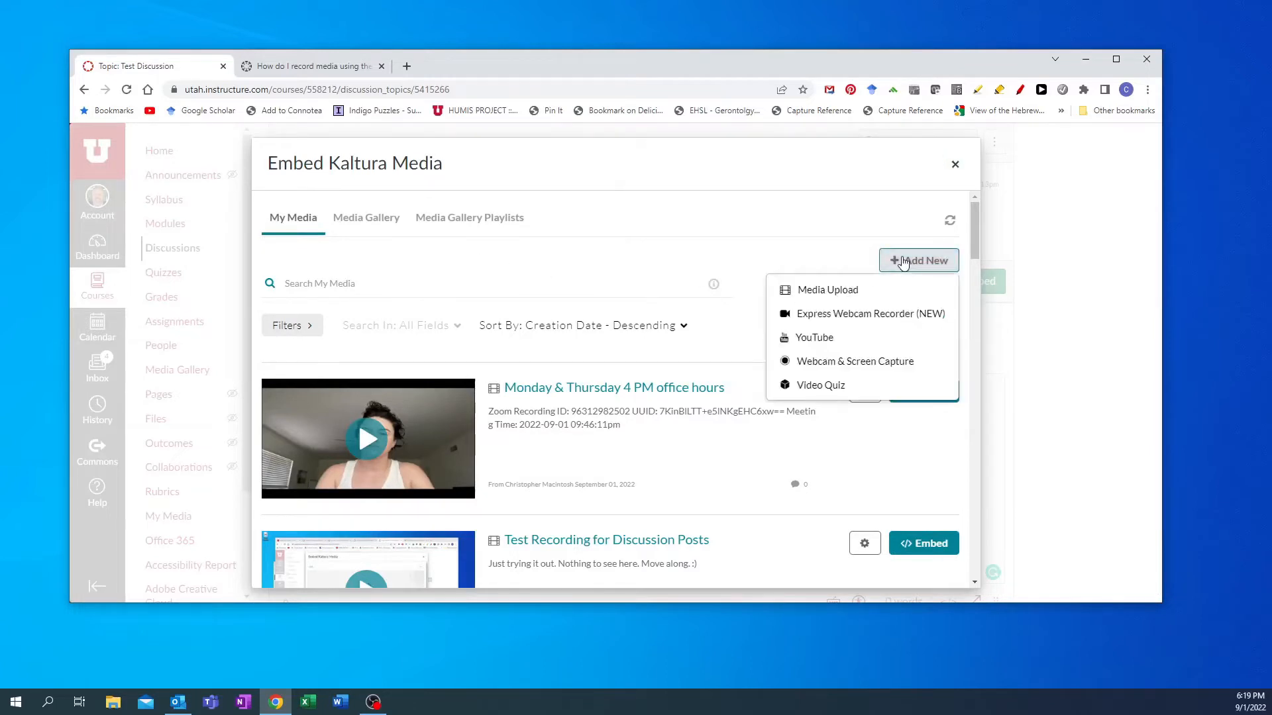
{"action": "left_click", "coordinate": [823, 365]}
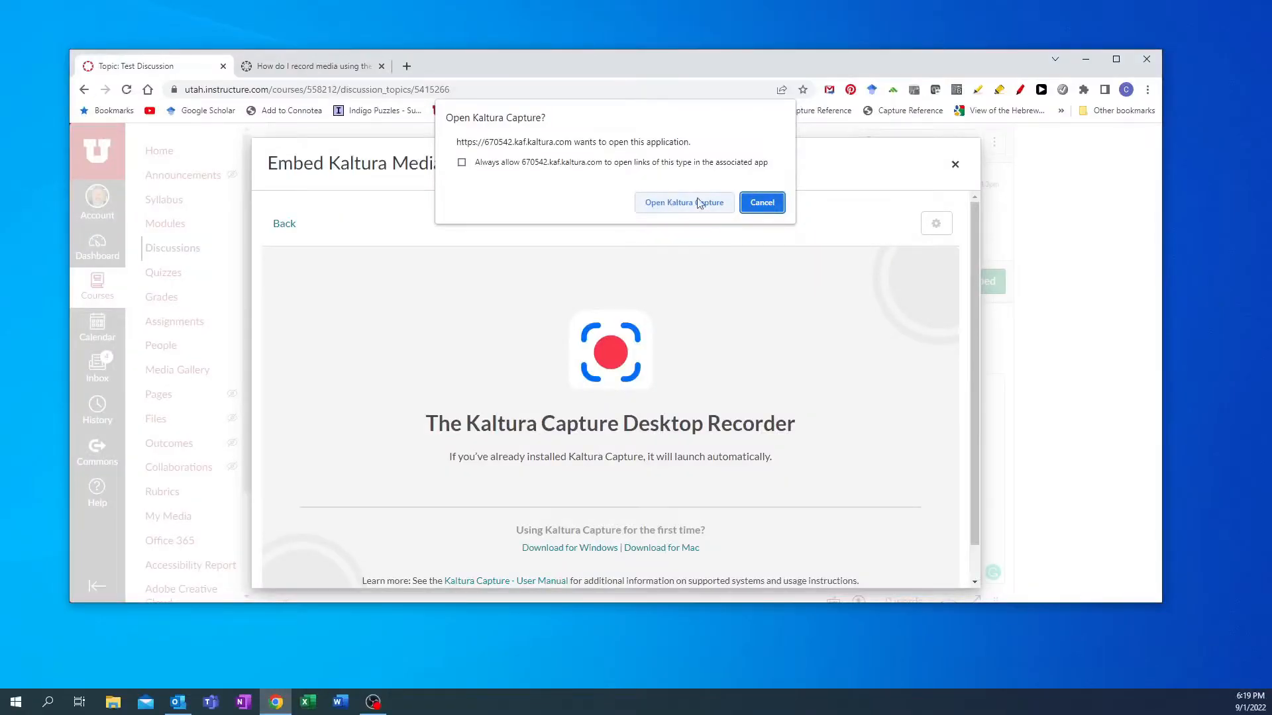
{"action": "left_click", "coordinate": [695, 208]}
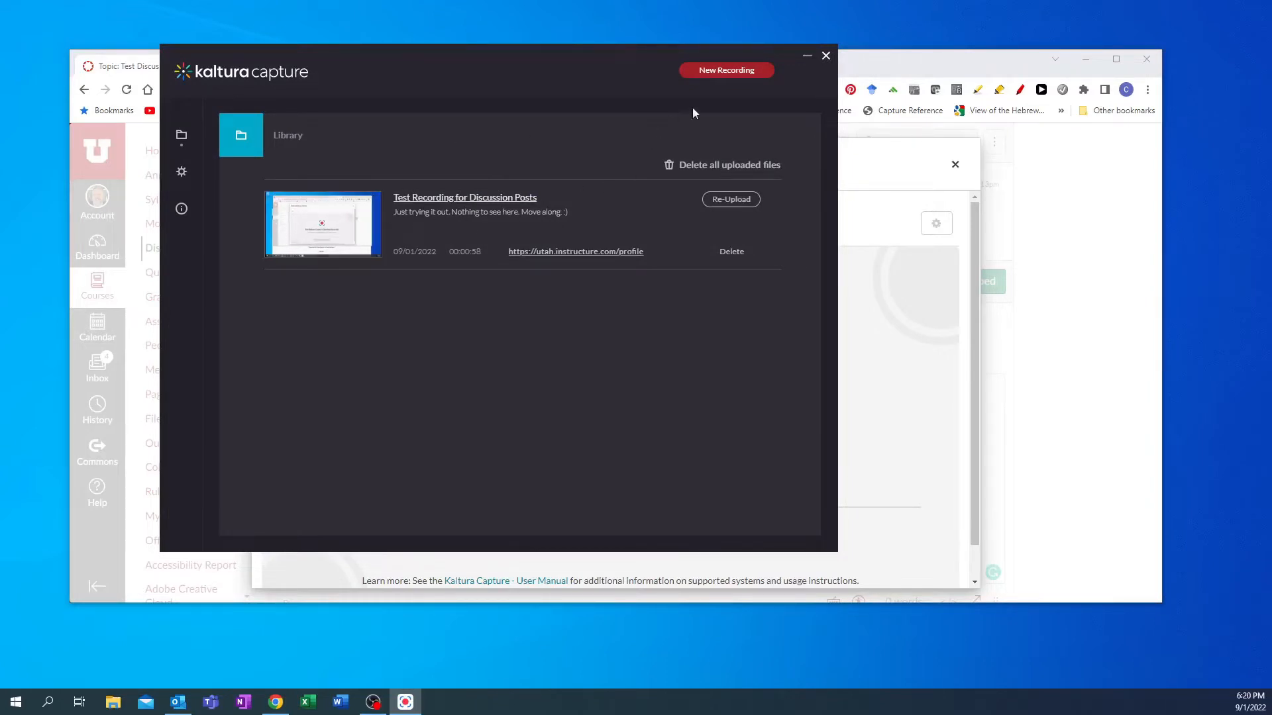
- Start a new recording and set the screen source to the second Generic PnP Monitor GSM7701 at full screen
{"action": "left_click", "coordinate": [727, 70]}
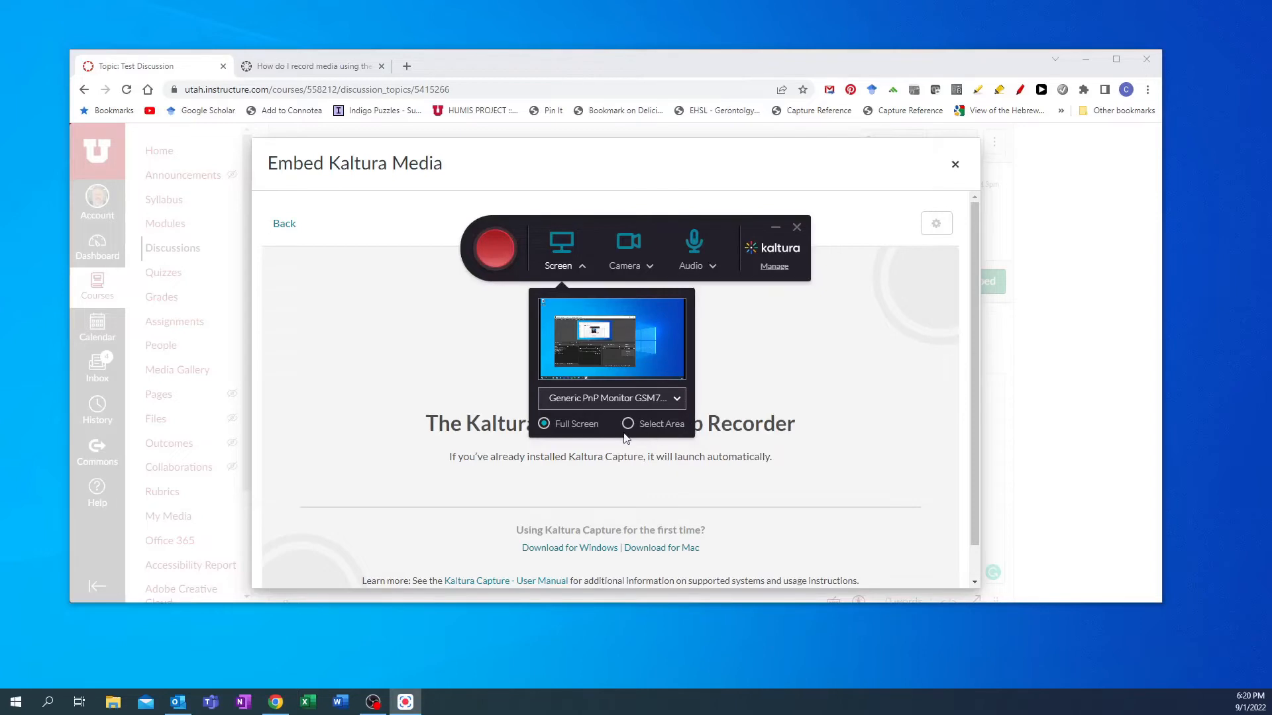
{"action": "left_click", "coordinate": [581, 268]}
{"action": "left_click", "coordinate": [677, 401]}
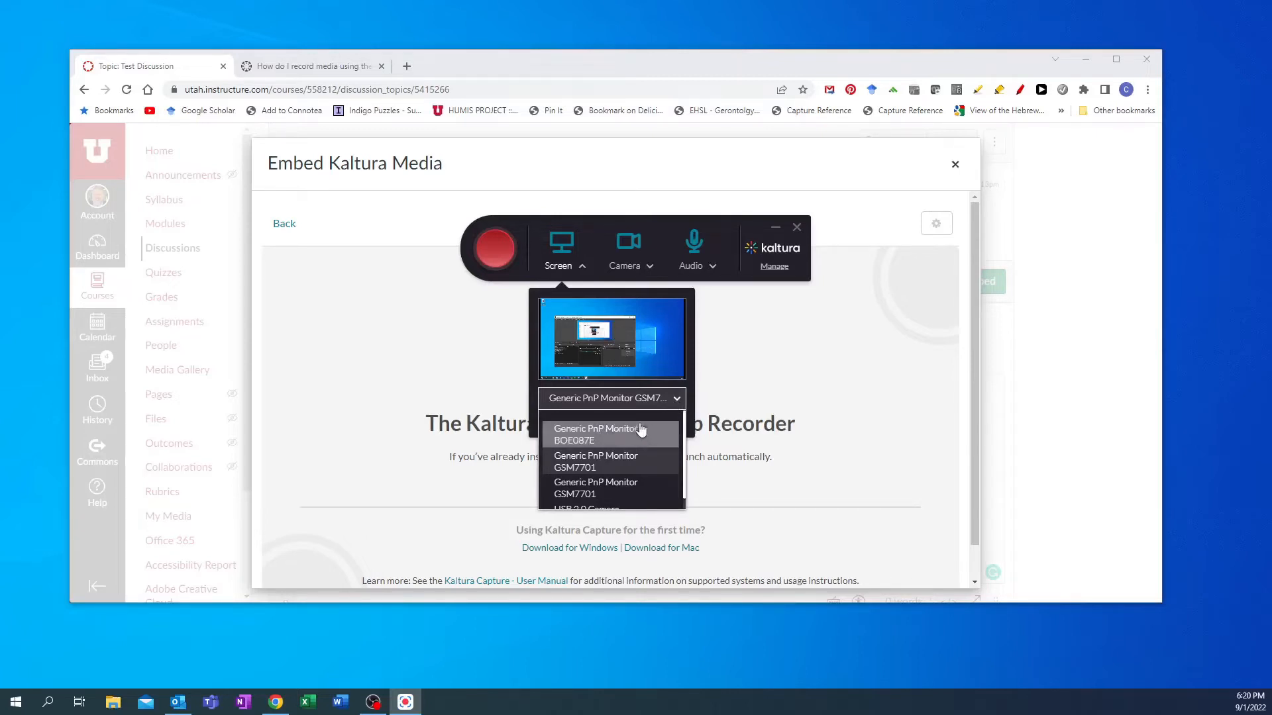
{"action": "left_click", "coordinate": [582, 440]}
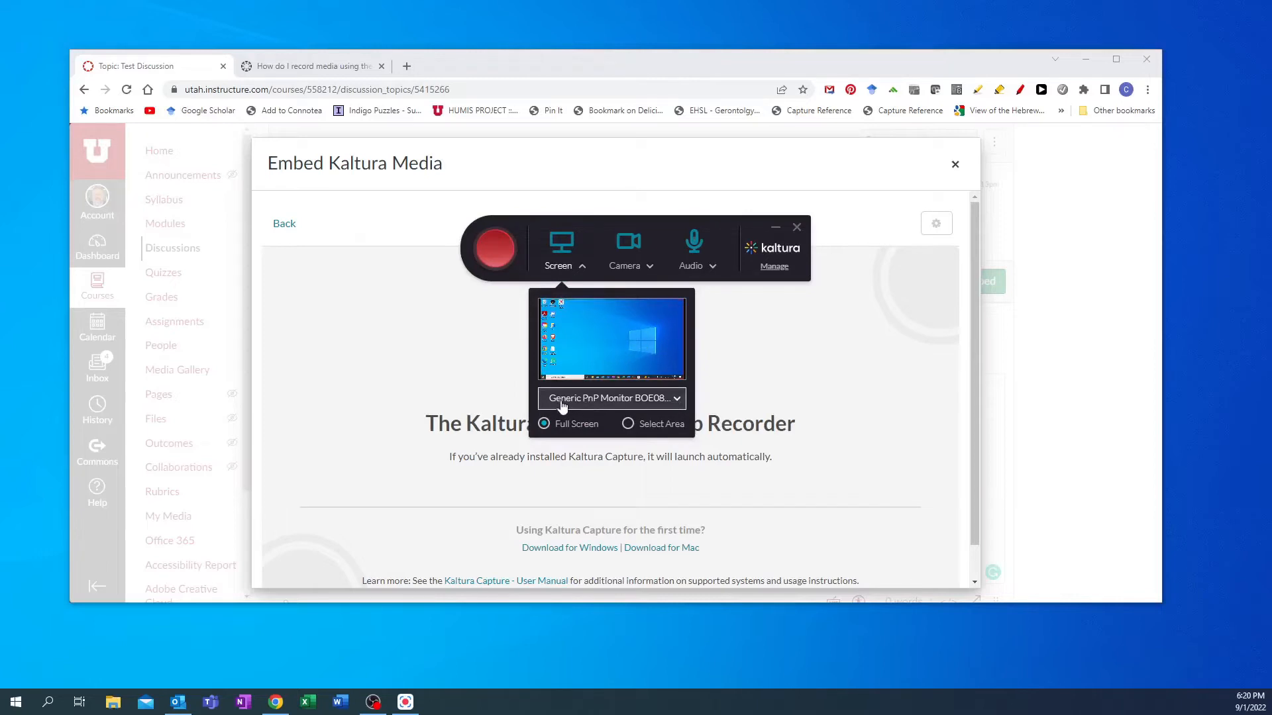
{"action": "left_click", "coordinate": [677, 403]}
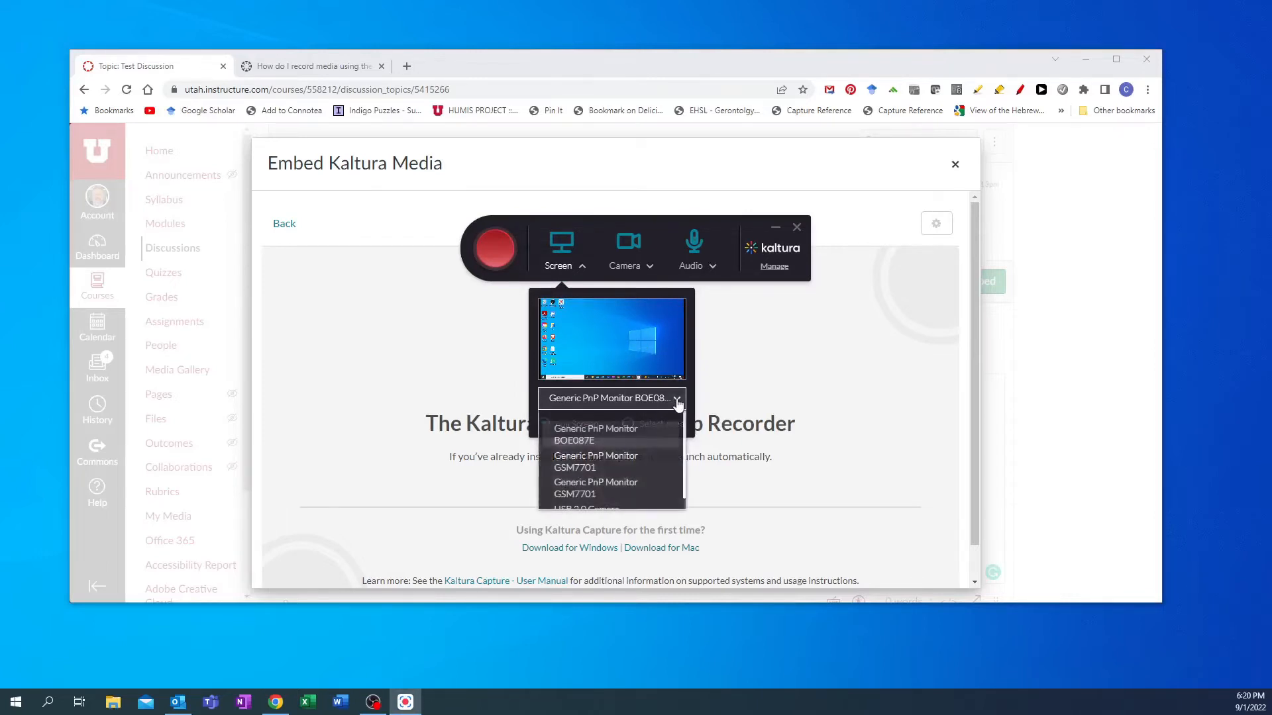
{"action": "left_click", "coordinate": [610, 467]}
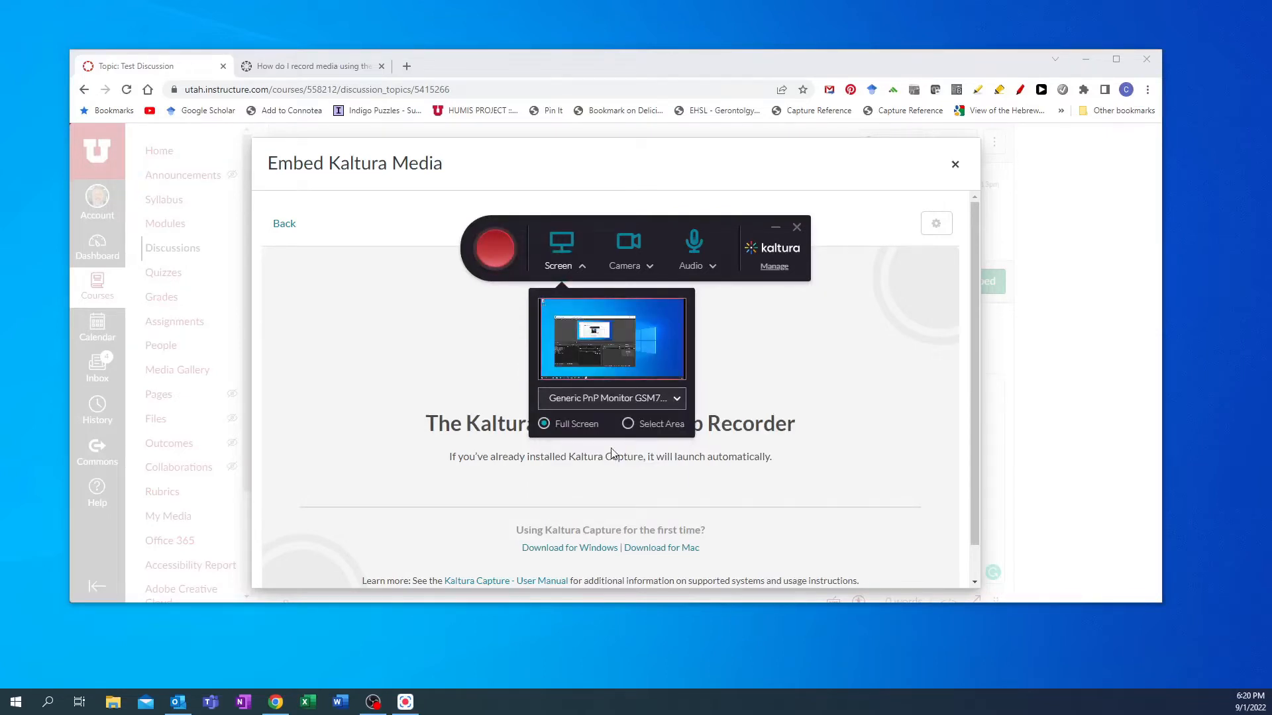
{"action": "left_click", "coordinate": [677, 399]}
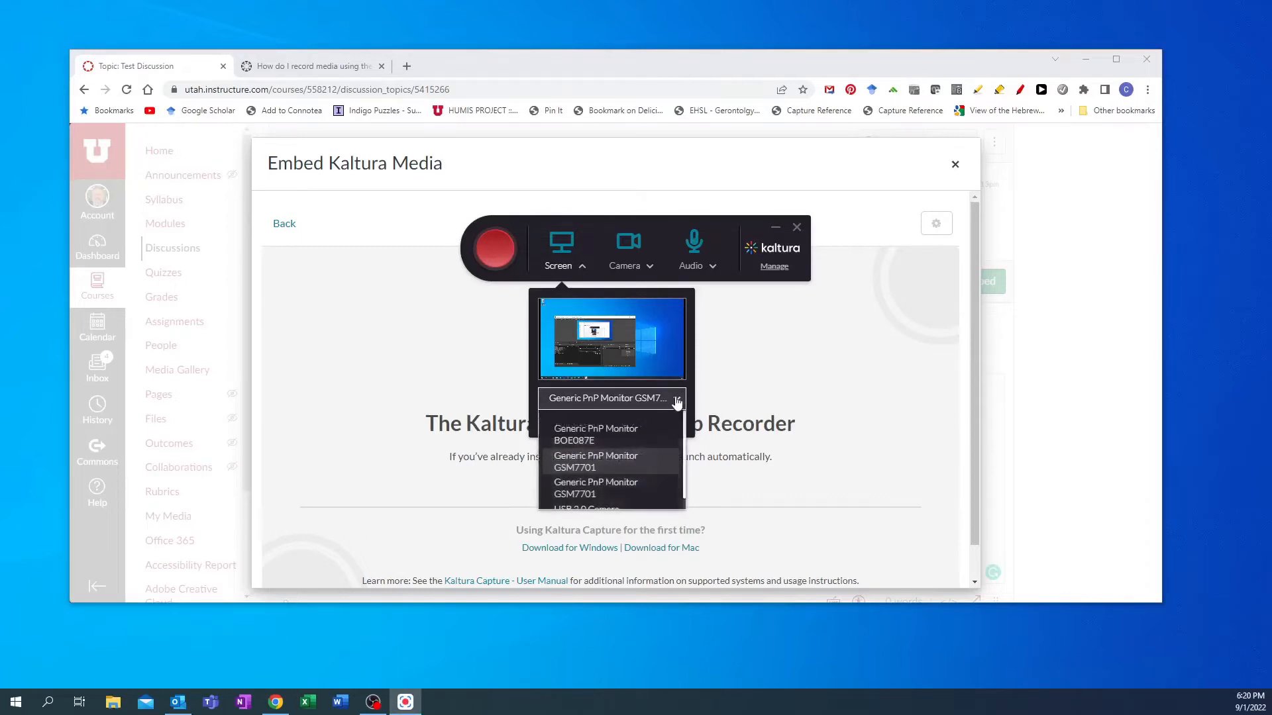
{"action": "left_click", "coordinate": [607, 486]}
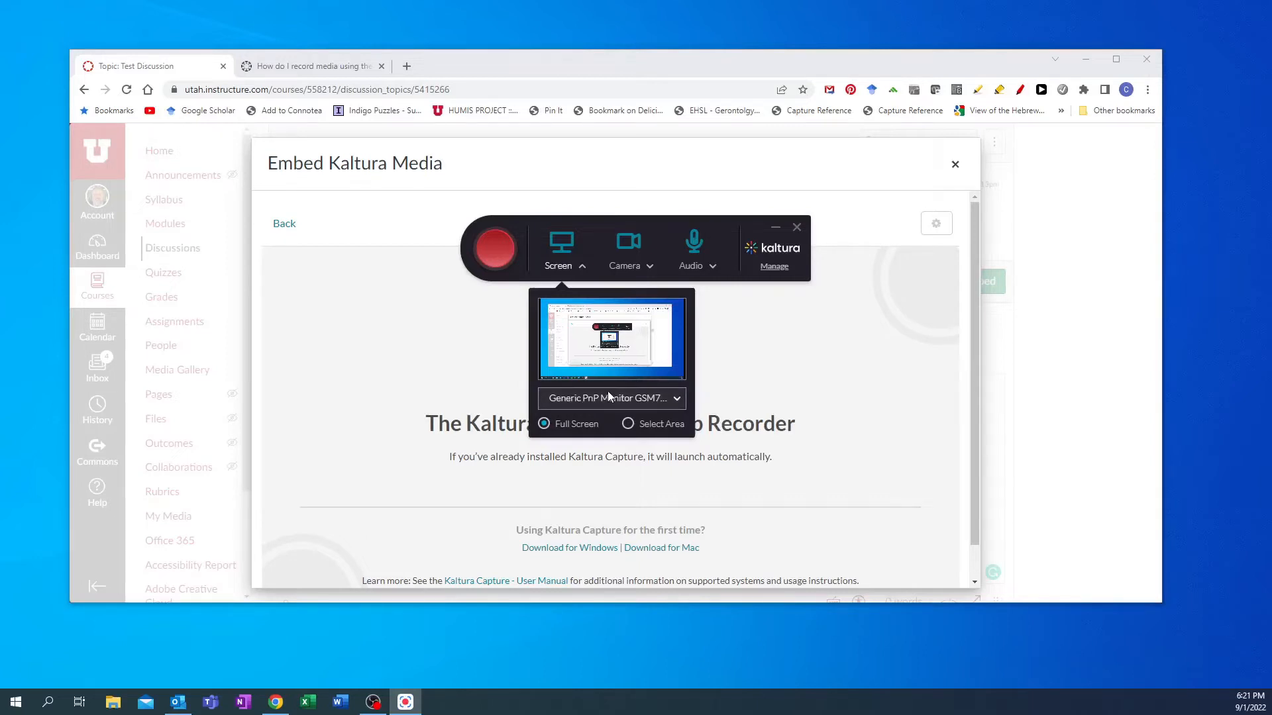
- Set the recording audio source to Microphone (JLAB TALK GO MICROPHONE)
{"action": "left_click", "coordinate": [704, 268]}
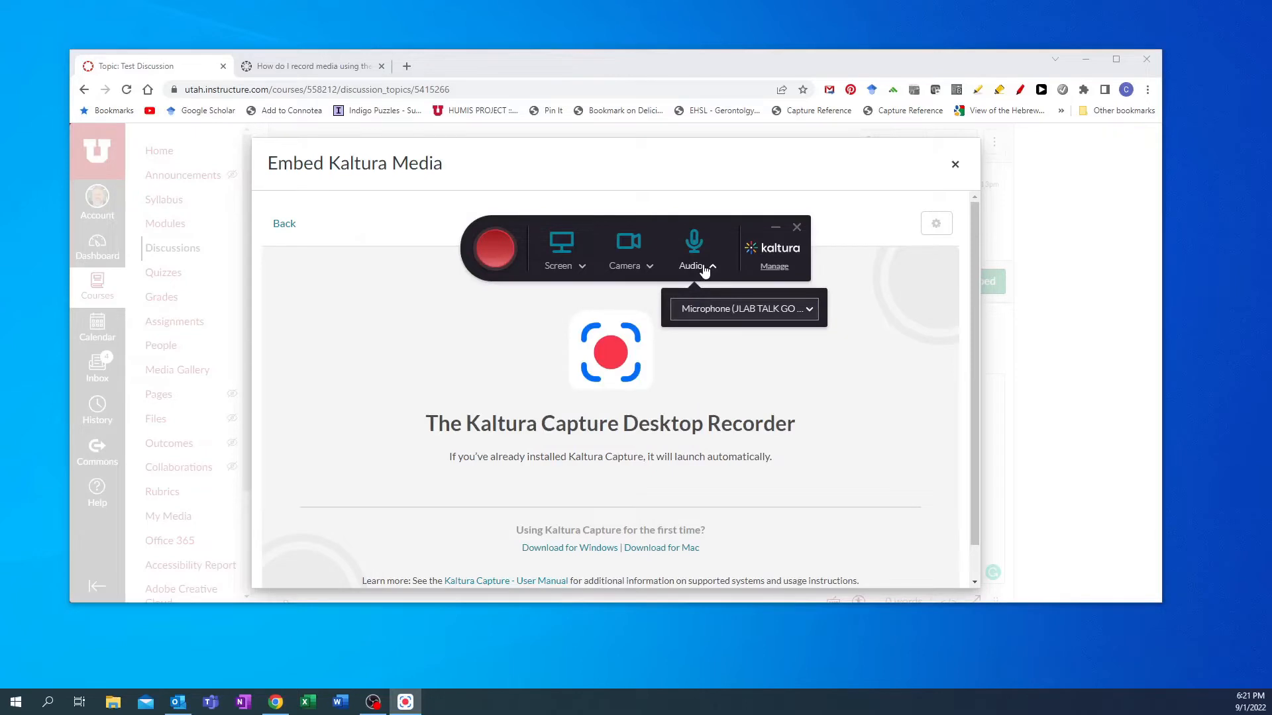
{"action": "left_click", "coordinate": [809, 311]}
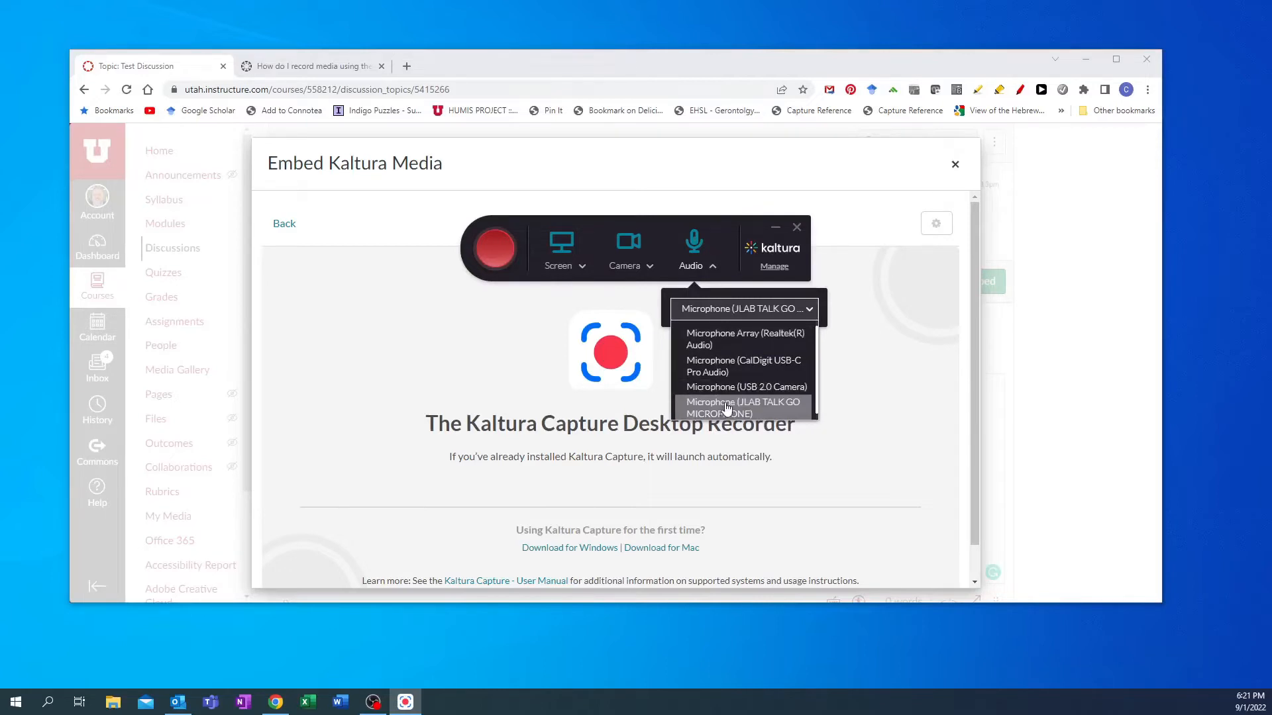
{"action": "left_click", "coordinate": [766, 416]}
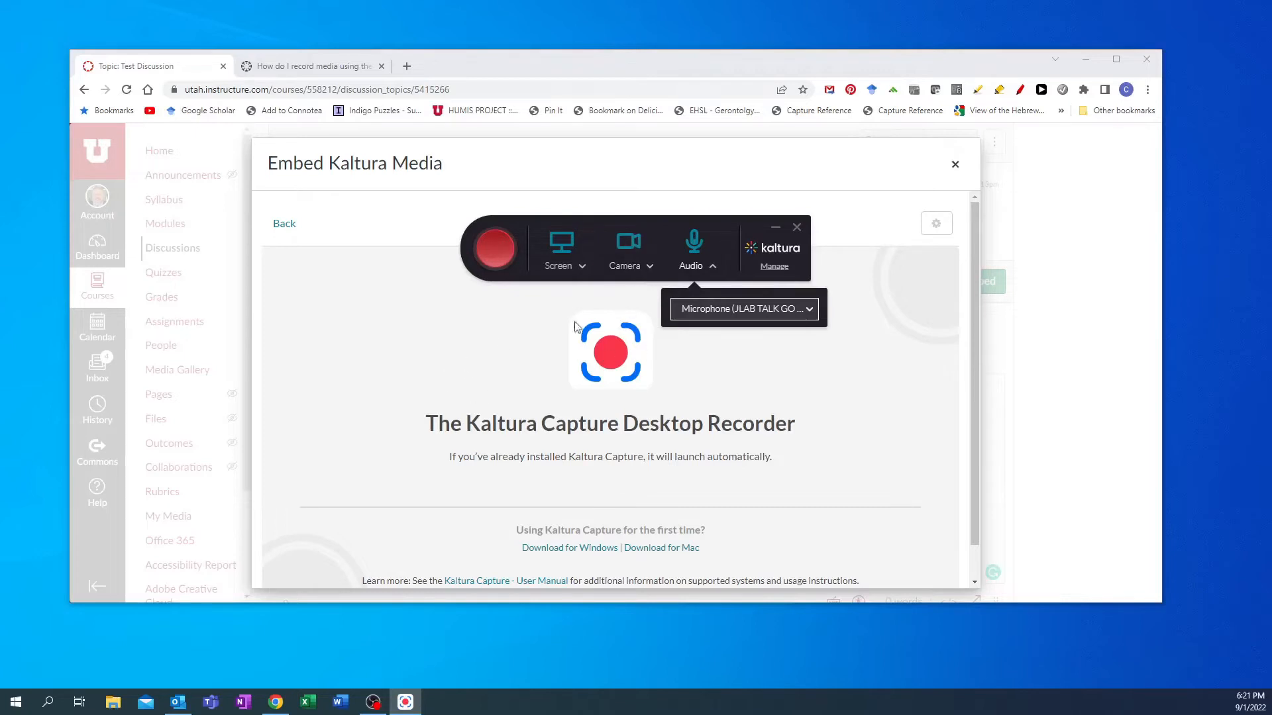
- Review the camera source options in the recorder, keeping Integrated Webcam
{"action": "left_click", "coordinate": [649, 268]}
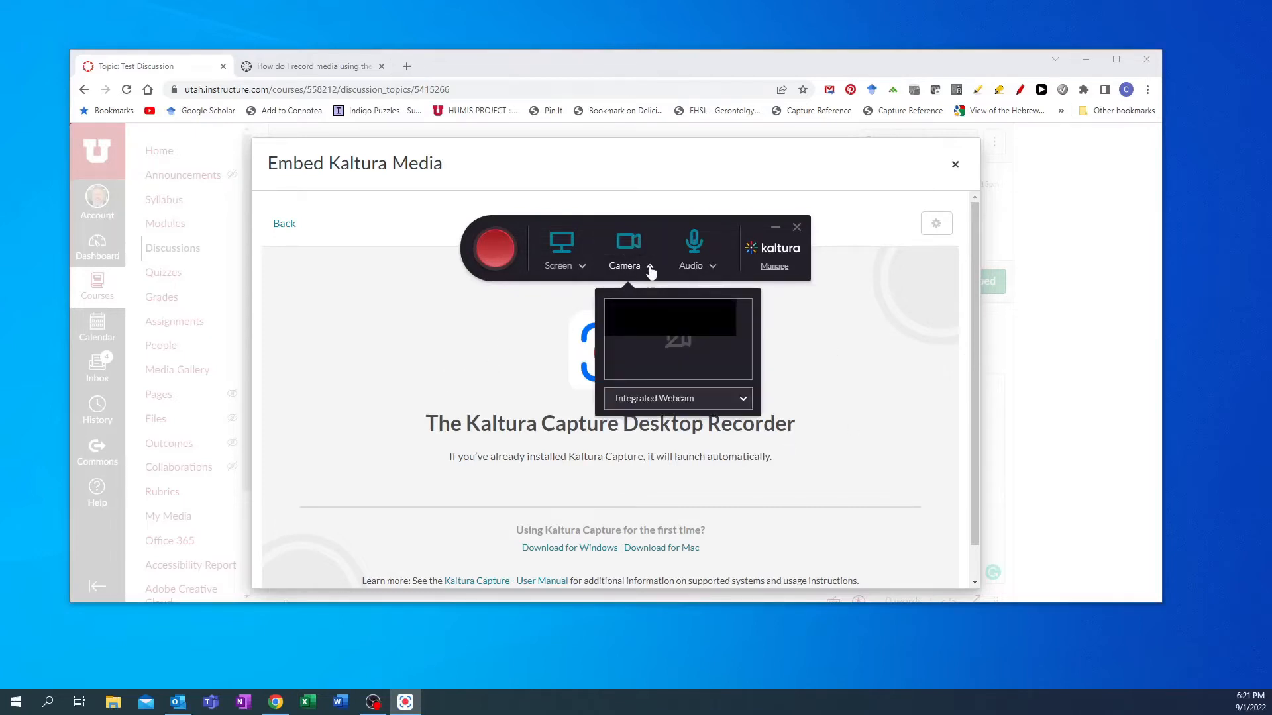
{"action": "left_click", "coordinate": [743, 399]}
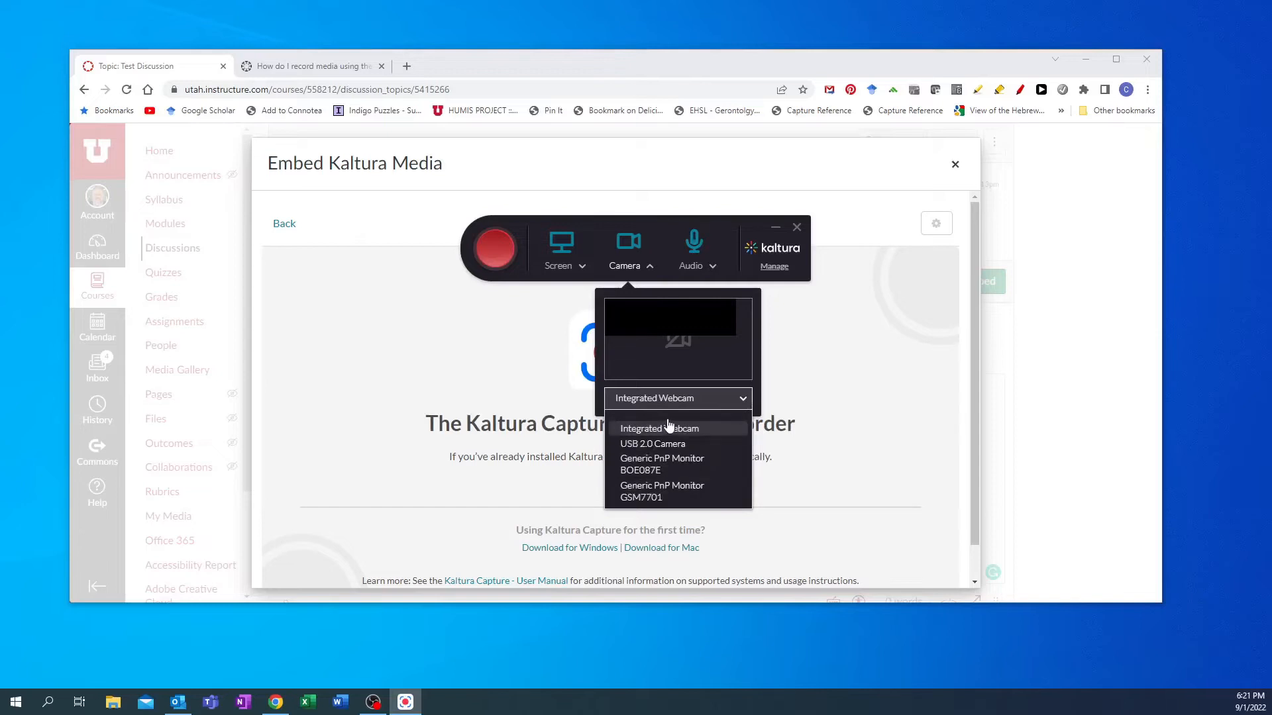
{"action": "left_click", "coordinate": [844, 229]}
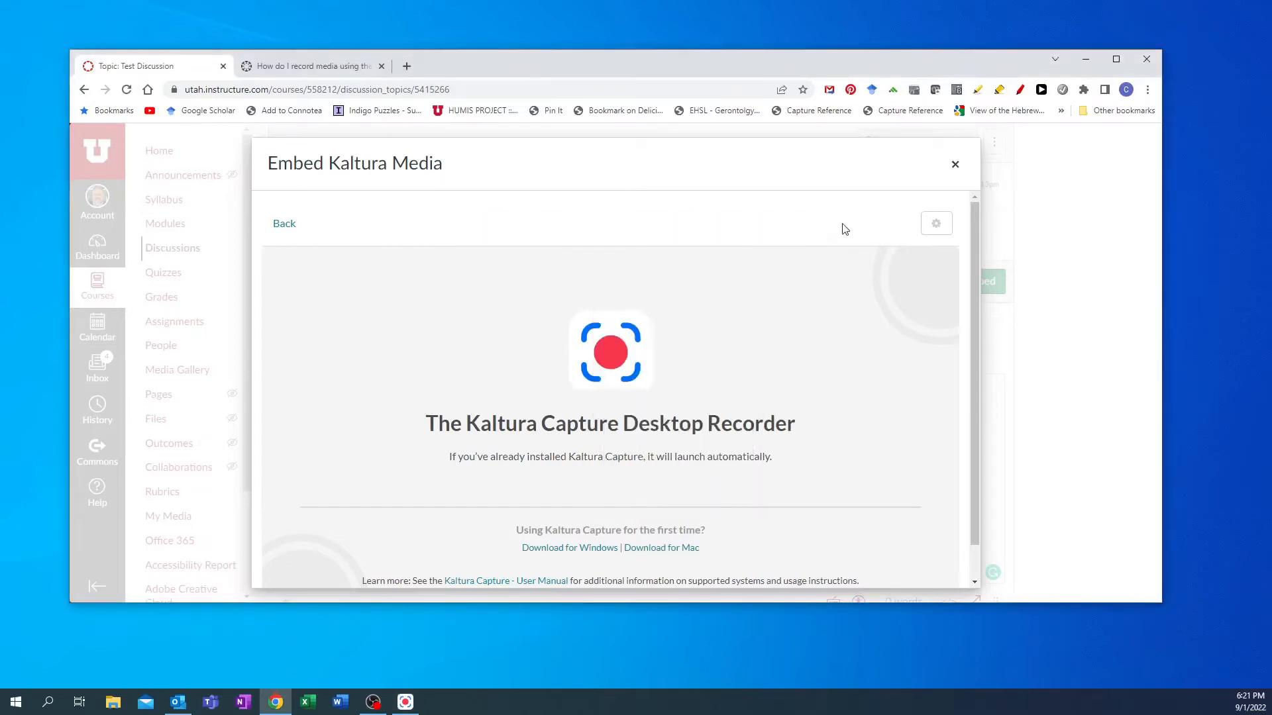
{"action": "left_click", "coordinate": [404, 701]}
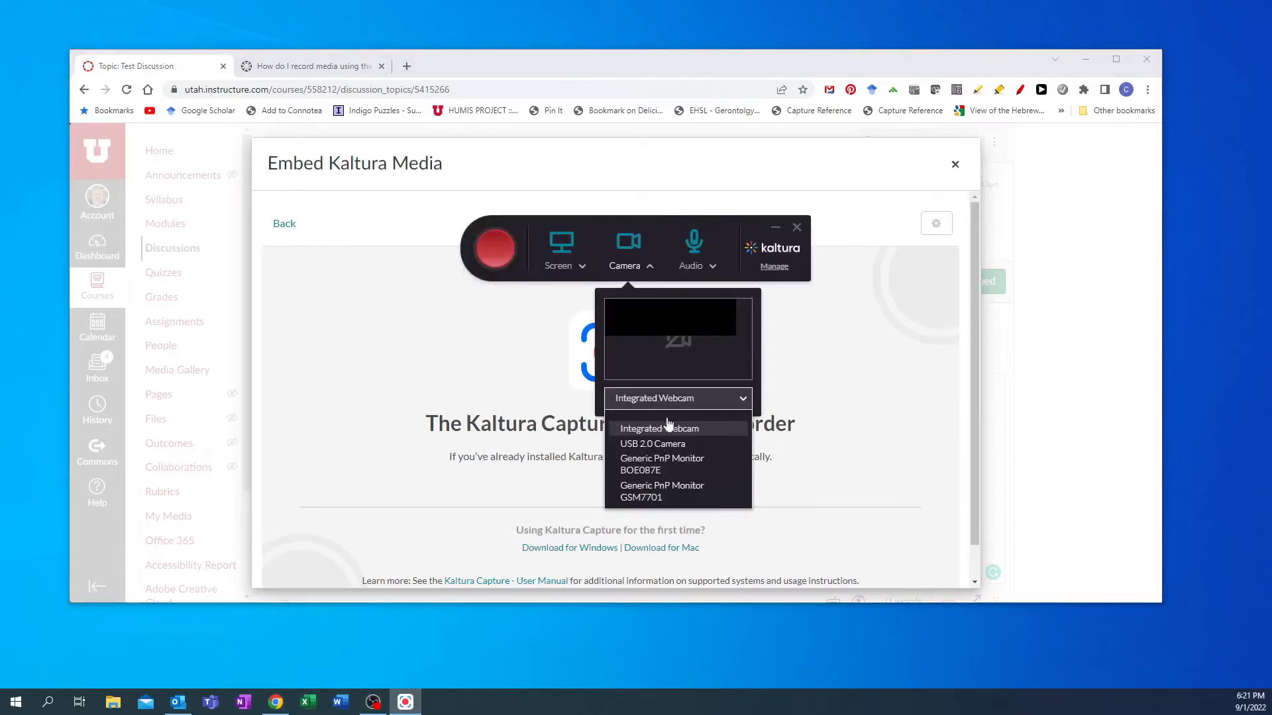
{"action": "left_click", "coordinate": [747, 402]}
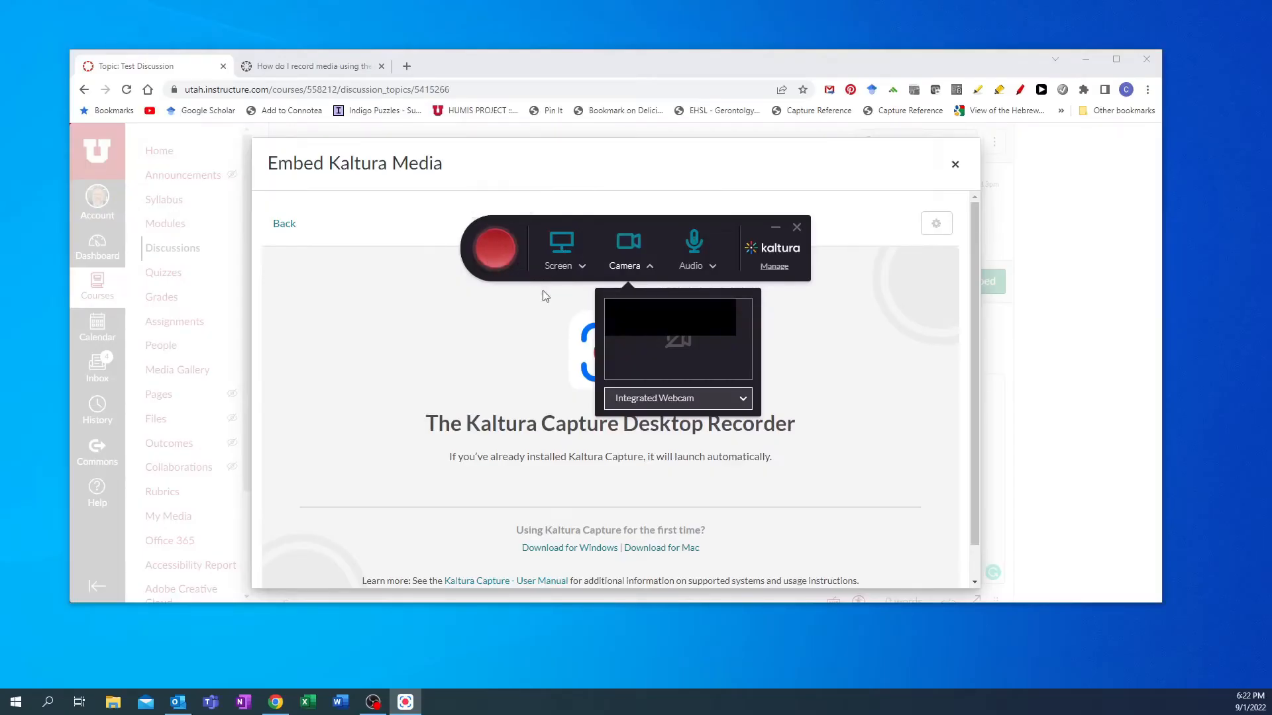
- Start the screen and webcam recording
{"action": "left_click", "coordinate": [495, 253]}
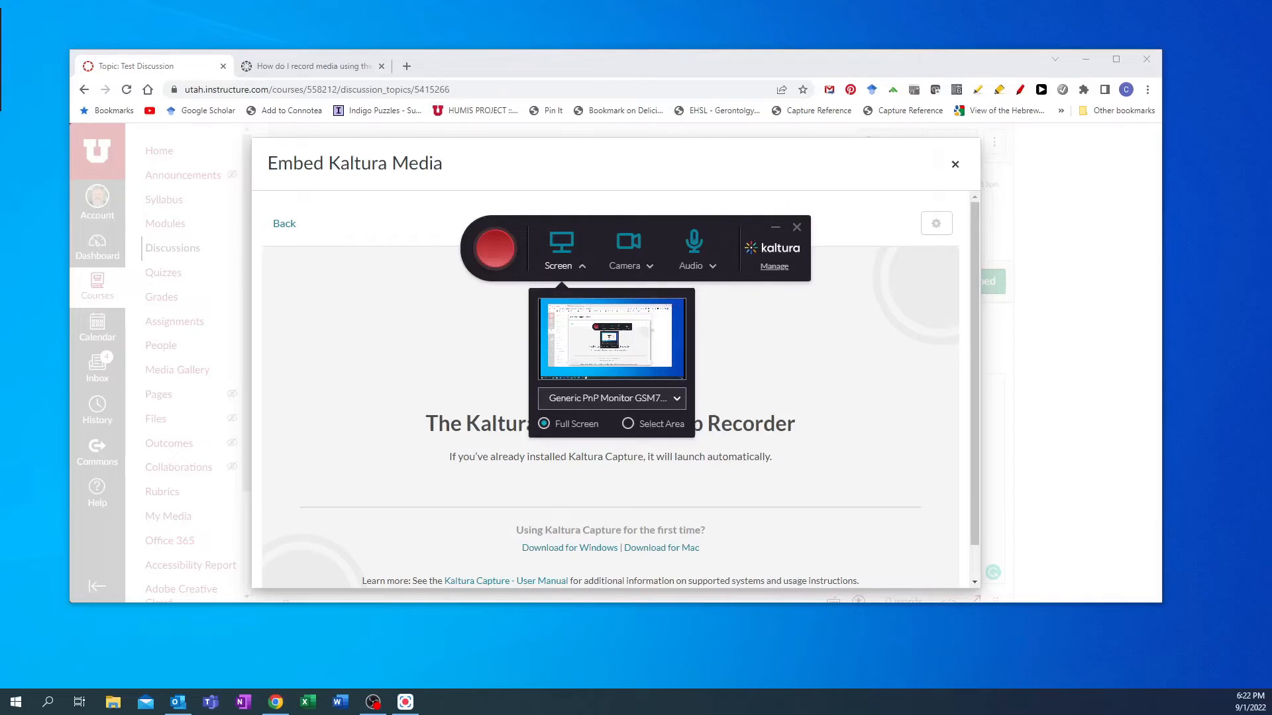
{"action": "left_click", "coordinate": [501, 251]}
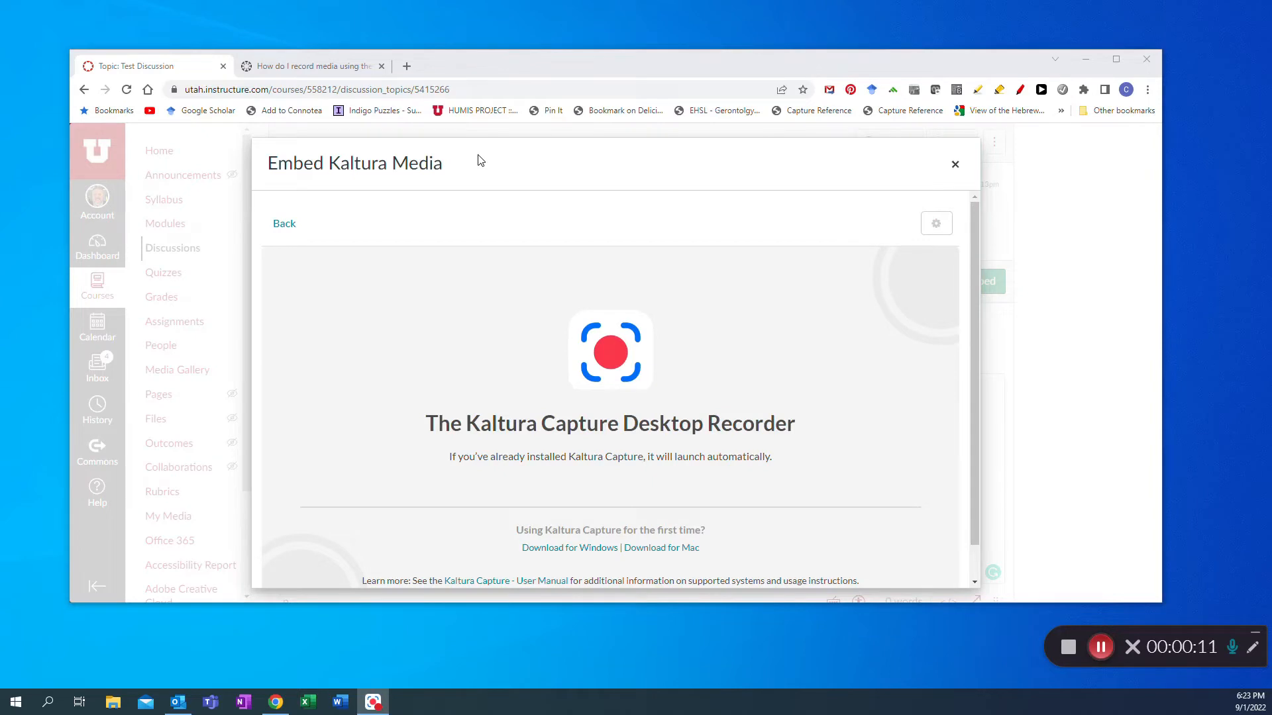
- Close the Embed Kaltura Media dialog and confirm discarding the changes
{"action": "left_click", "coordinate": [954, 164]}
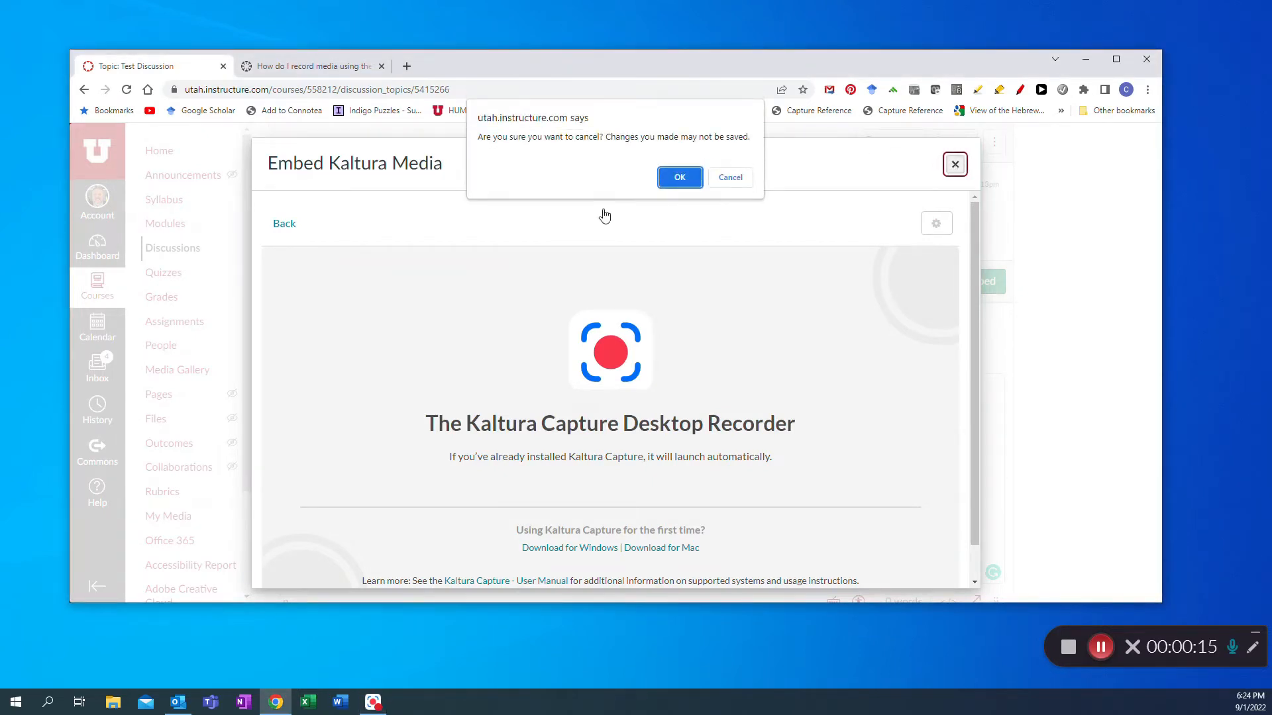
{"action": "left_click", "coordinate": [680, 180]}
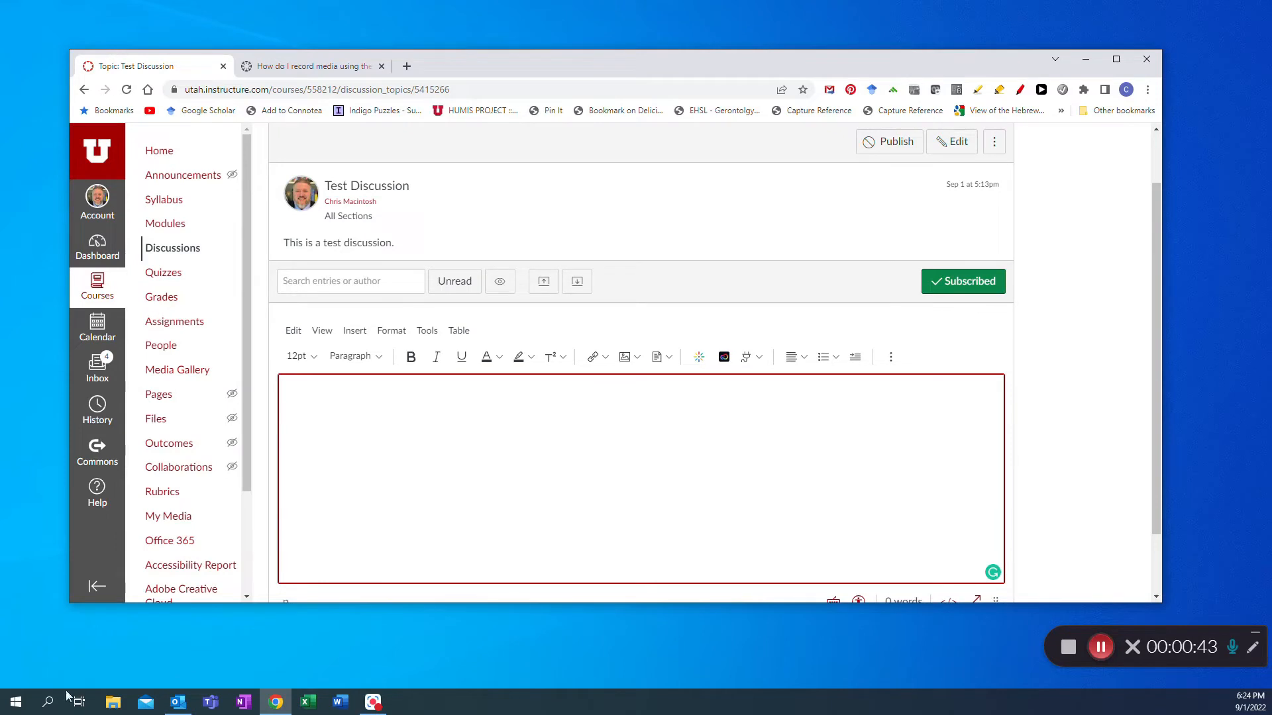
- Launch Visual Studio Code from the Start menu search and enlarge its window
{"action": "left_click", "coordinate": [17, 703]}
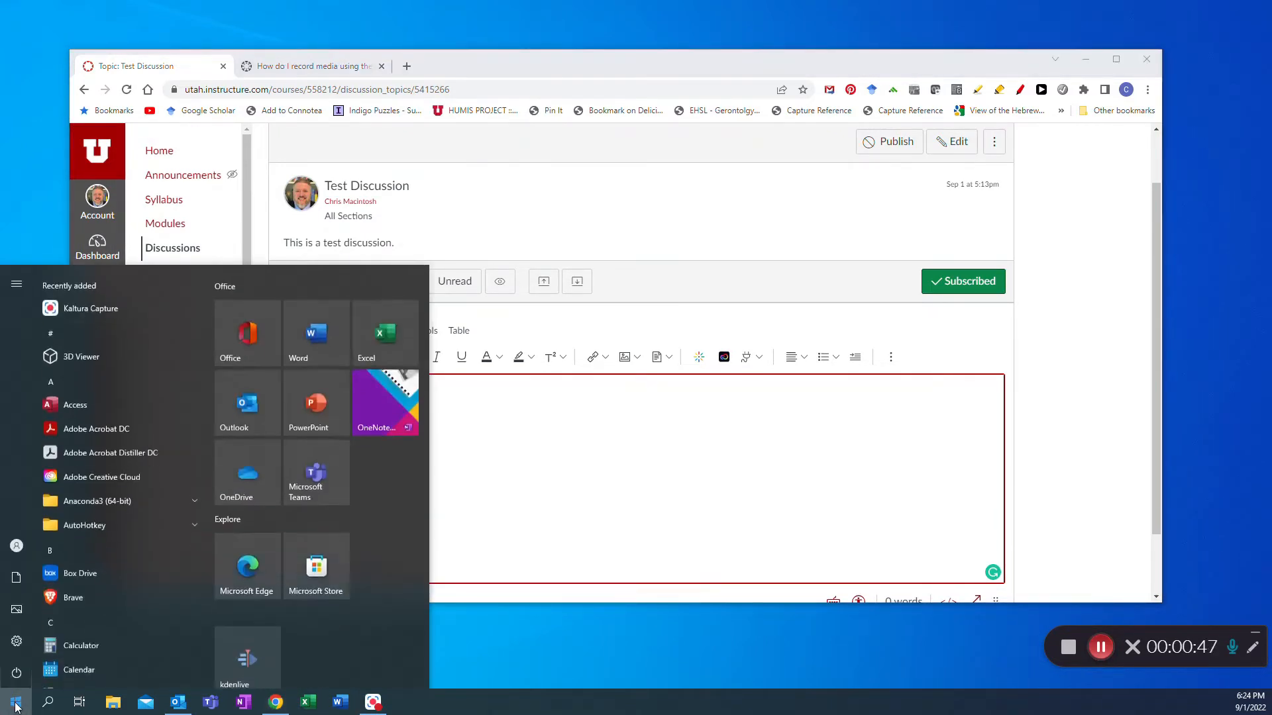
{"action": "type", "text": "v"}
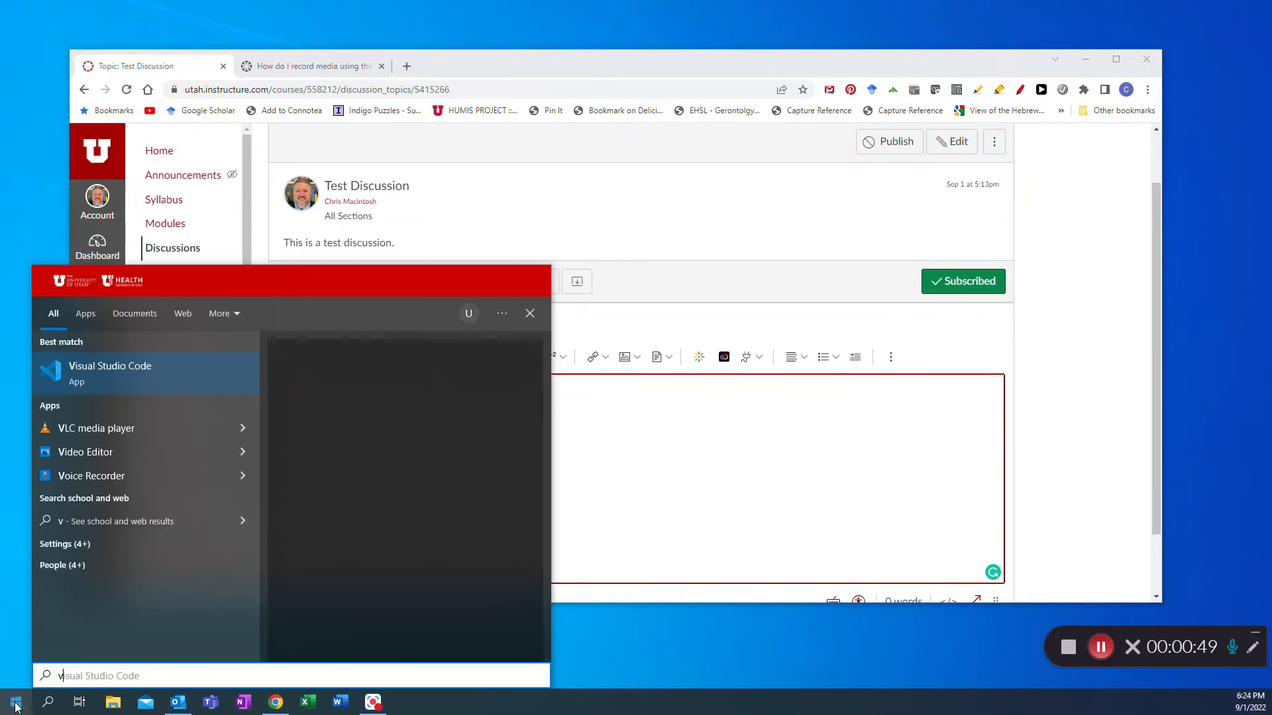
{"action": "left_click", "coordinate": [49, 369]}
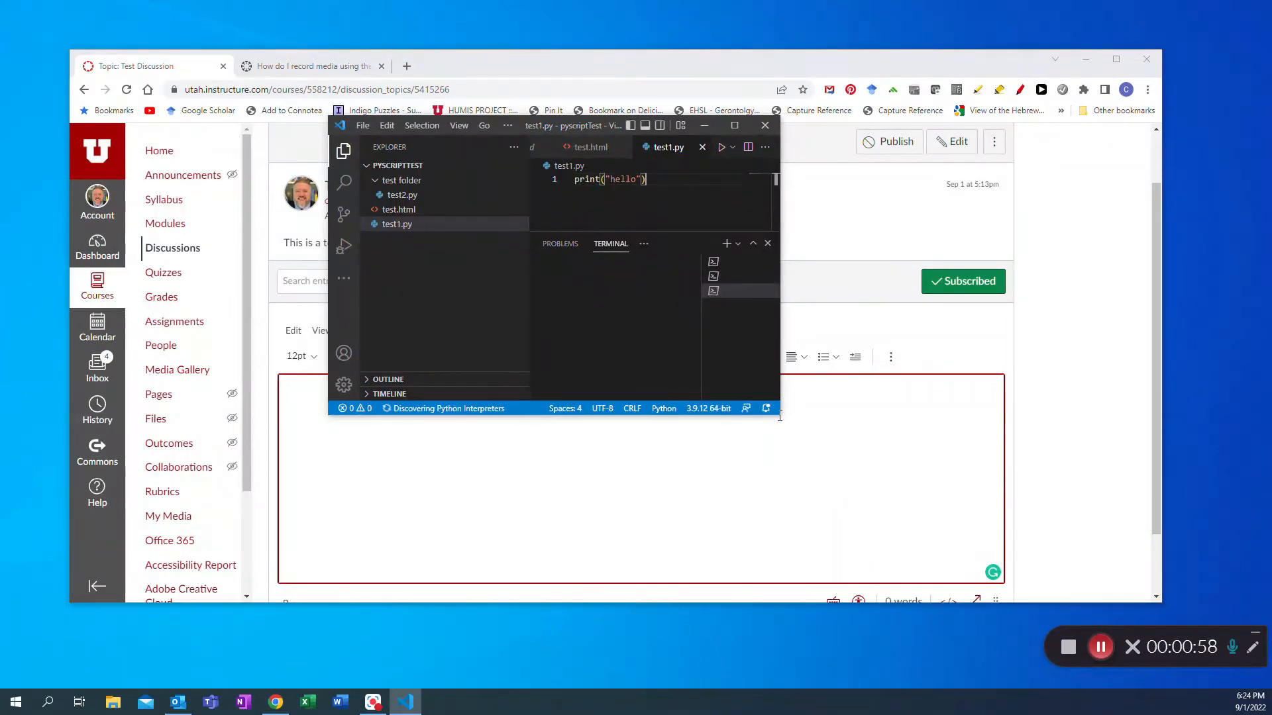
{"action": "left_click_drag", "start_coordinate": [776, 414], "coordinate": [1049, 538]}
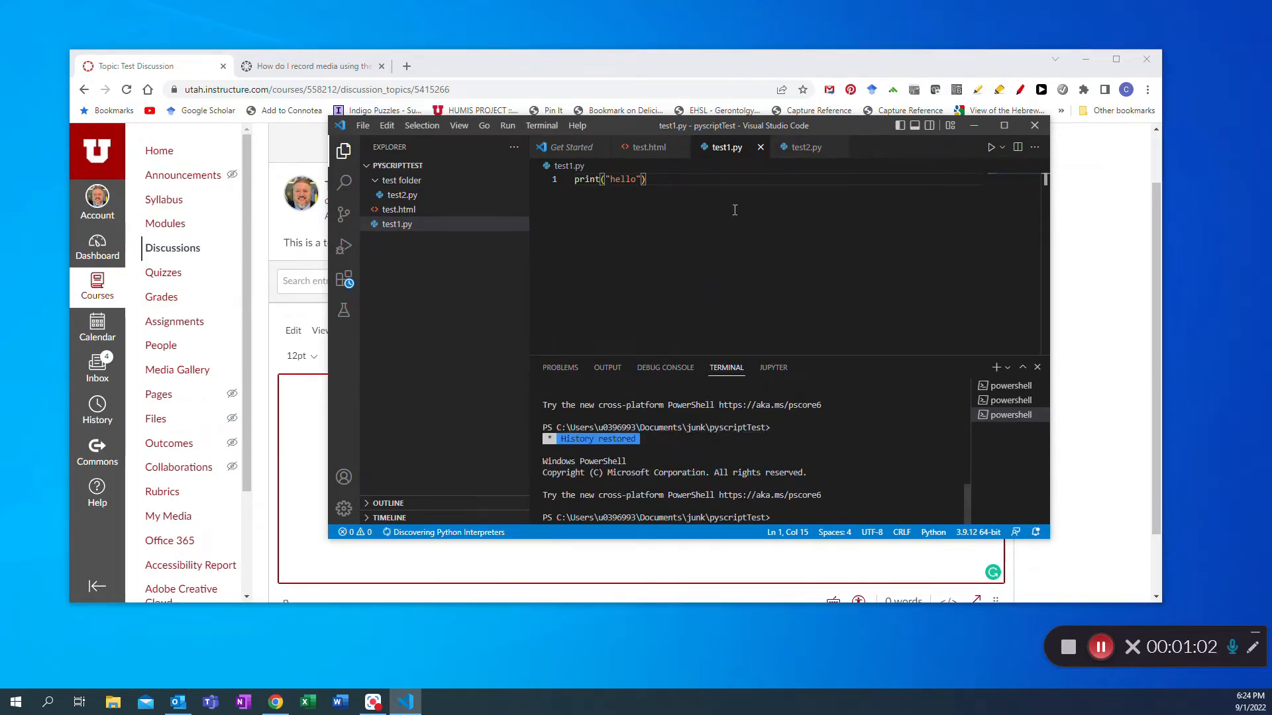
- Run the test1.py script from the Run menu
{"action": "left_click", "coordinate": [504, 125]}
{"action": "left_click", "coordinate": [530, 164]}
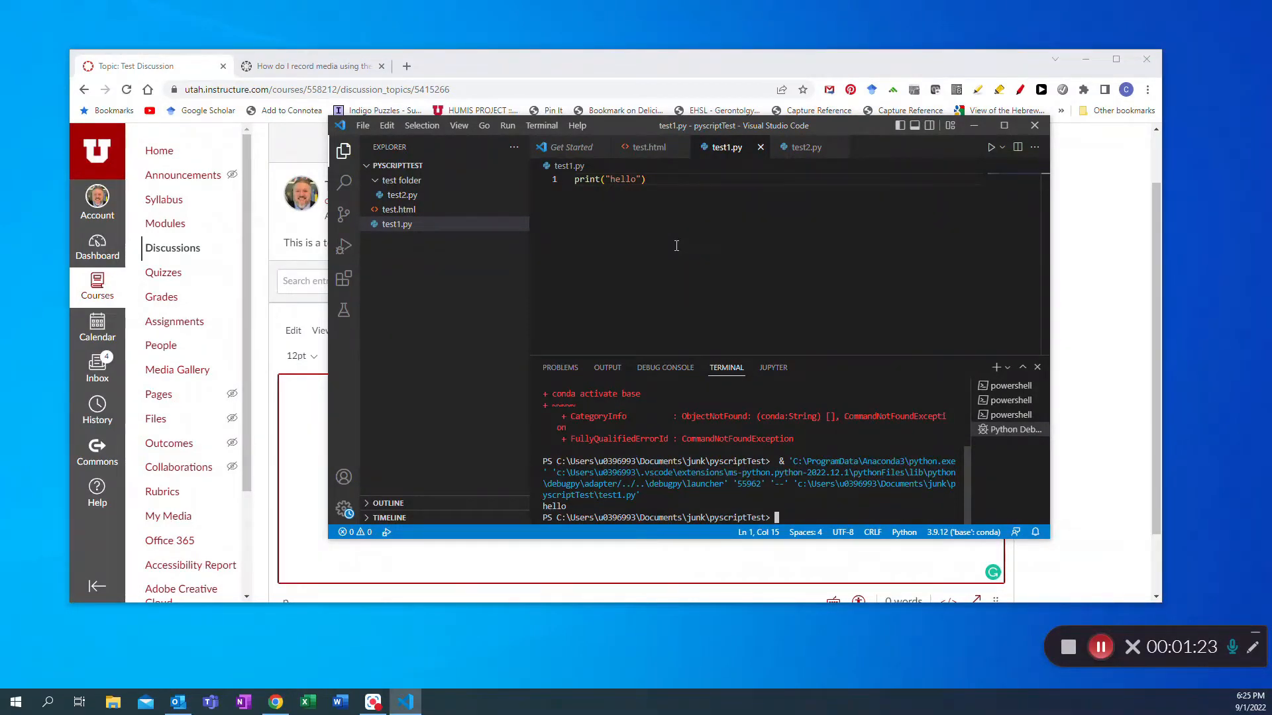
- Close Visual Studio Code and stop the Kaltura Capture recording
{"action": "left_click", "coordinate": [1033, 127]}
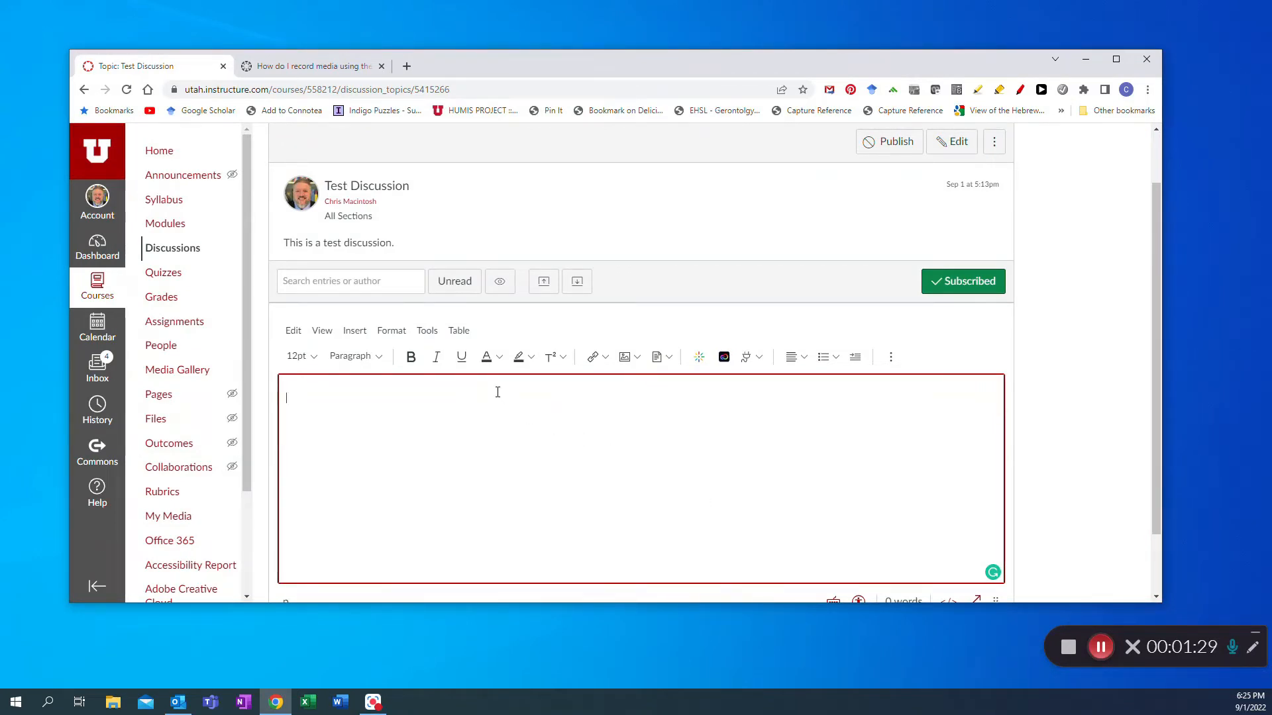
{"action": "left_click", "coordinate": [1068, 648]}
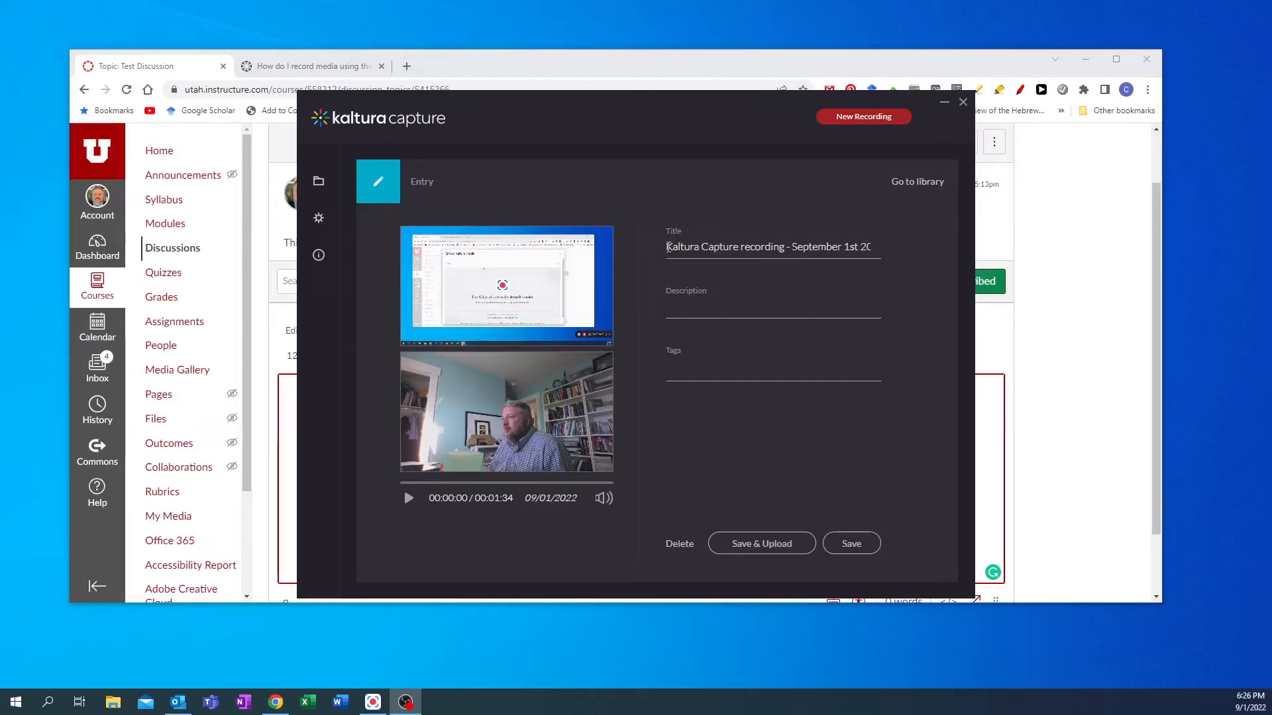
- Rename the recording's title to "Kaltura Test Recording for Discussions"
{"action": "left_click_drag", "start_coordinate": [668, 246], "coordinate": [944, 249]}
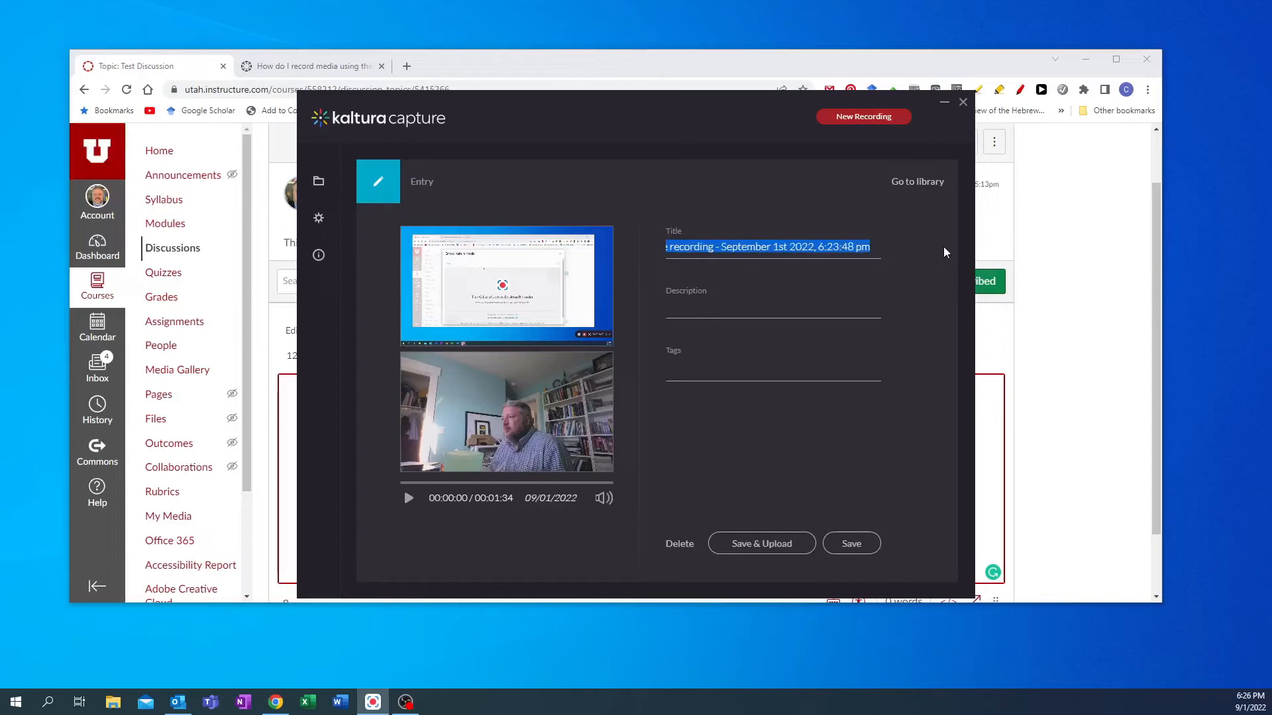
{"action": "type", "text": "Kaltur"}
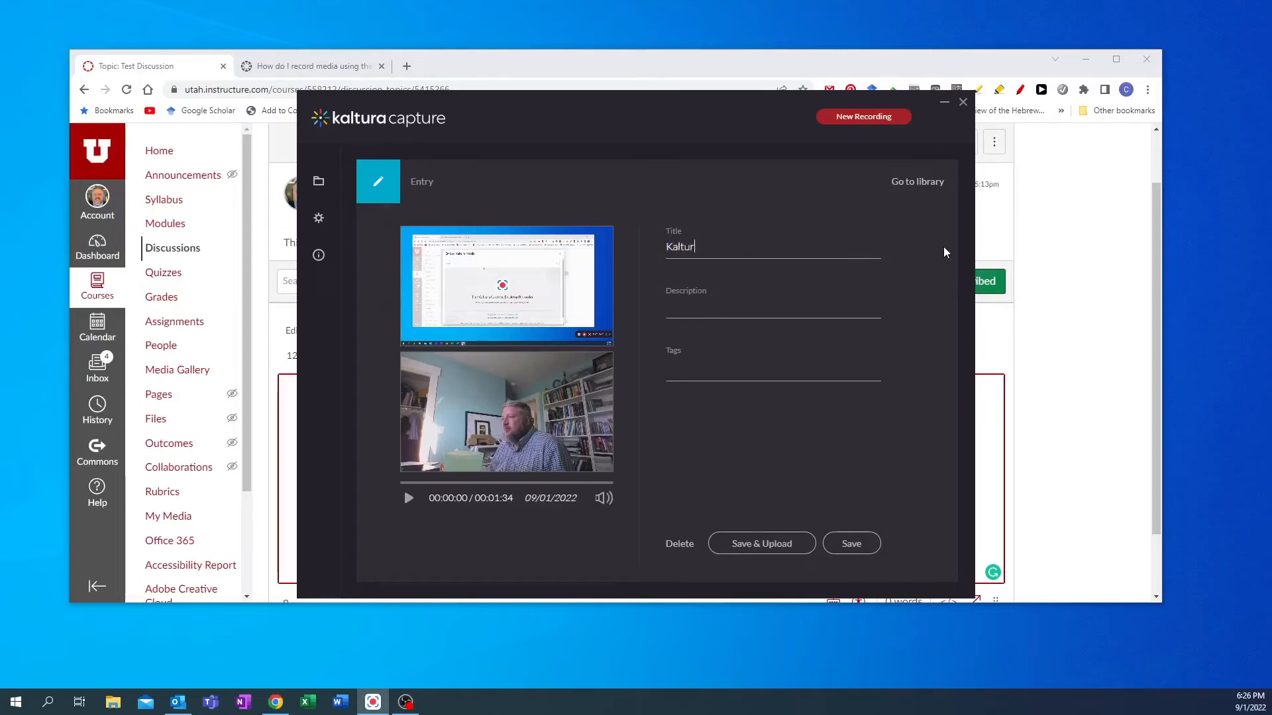
{"action": "type", "text": "a Test Recording "}
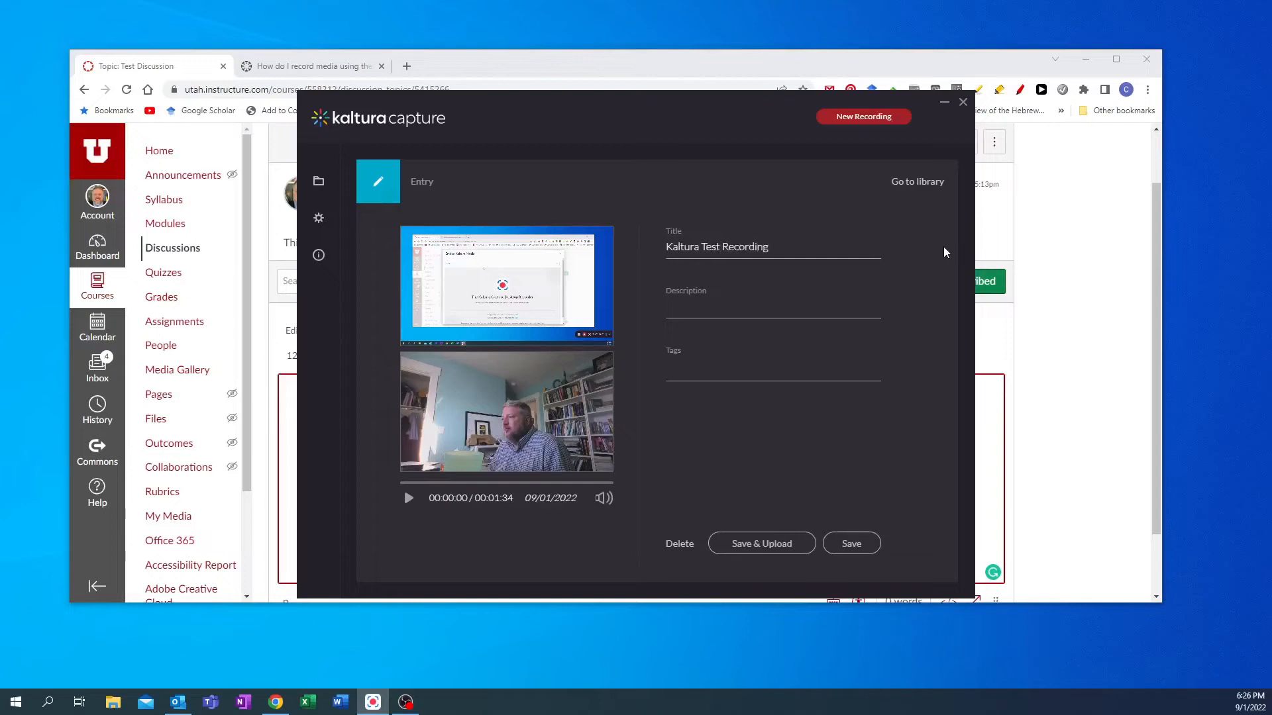
{"action": "type", "text": "for Discussions"}
- Enter the description "This is just a test for demonstration purposes." and save and upload the recording
{"action": "left_click", "coordinate": [676, 307]}
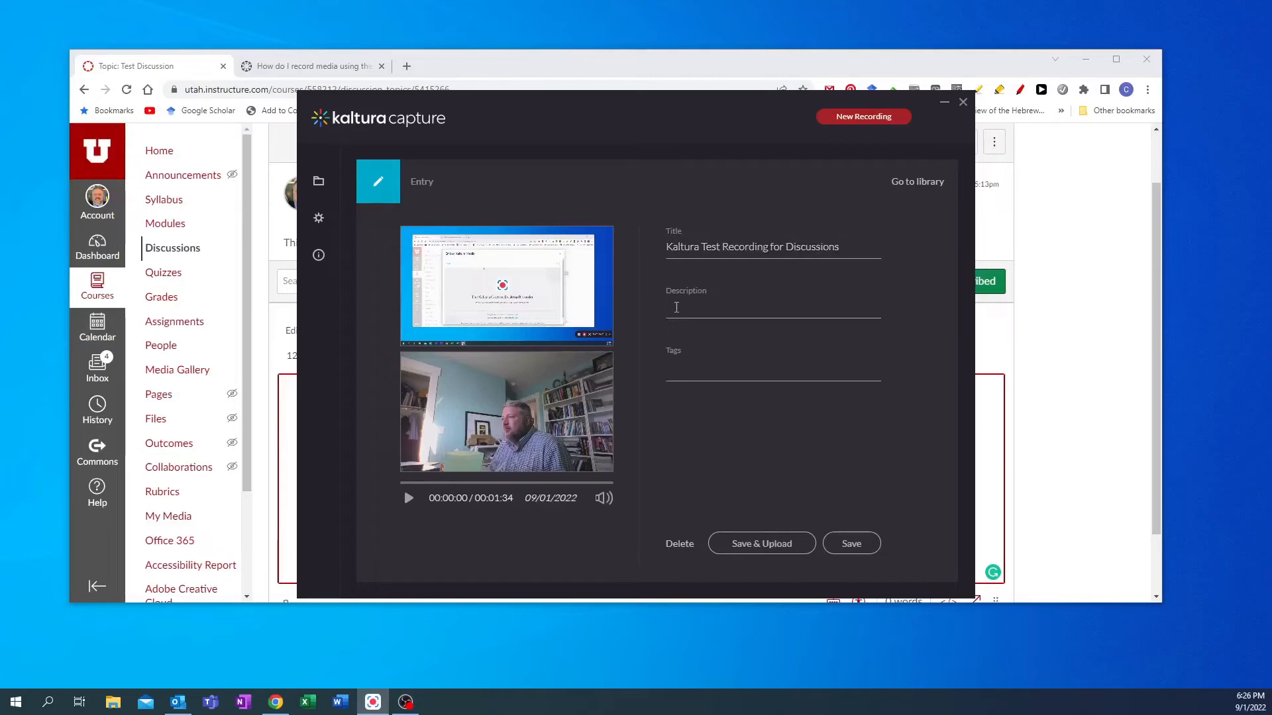
{"action": "type", "text": "This"}
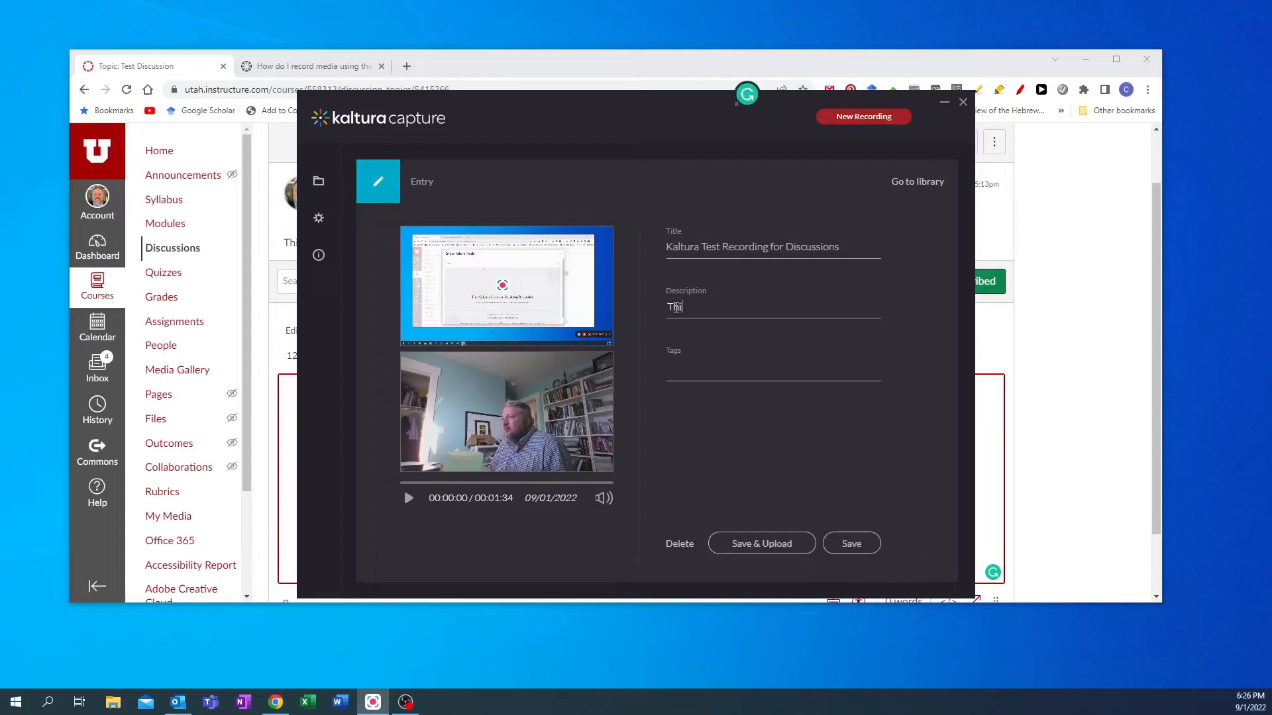
{"action": "type", "text": " is just a test for"}
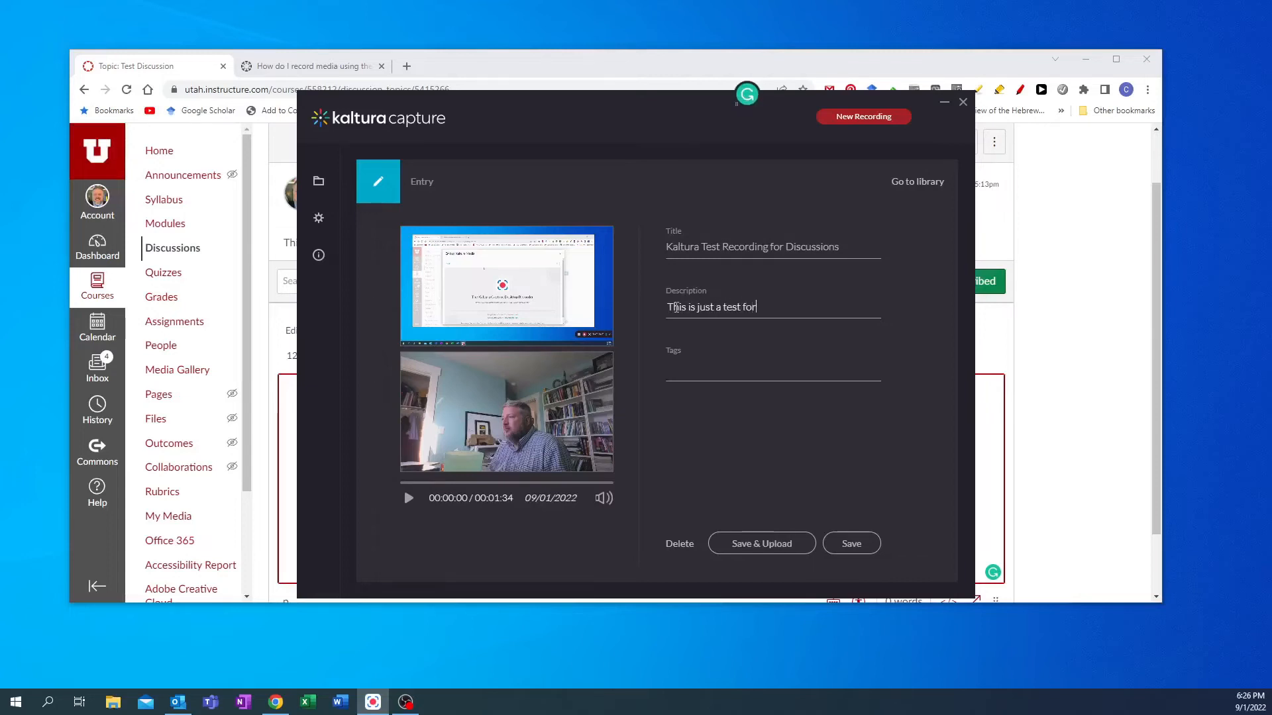
{"action": "type", "text": " demonstration purposes."}
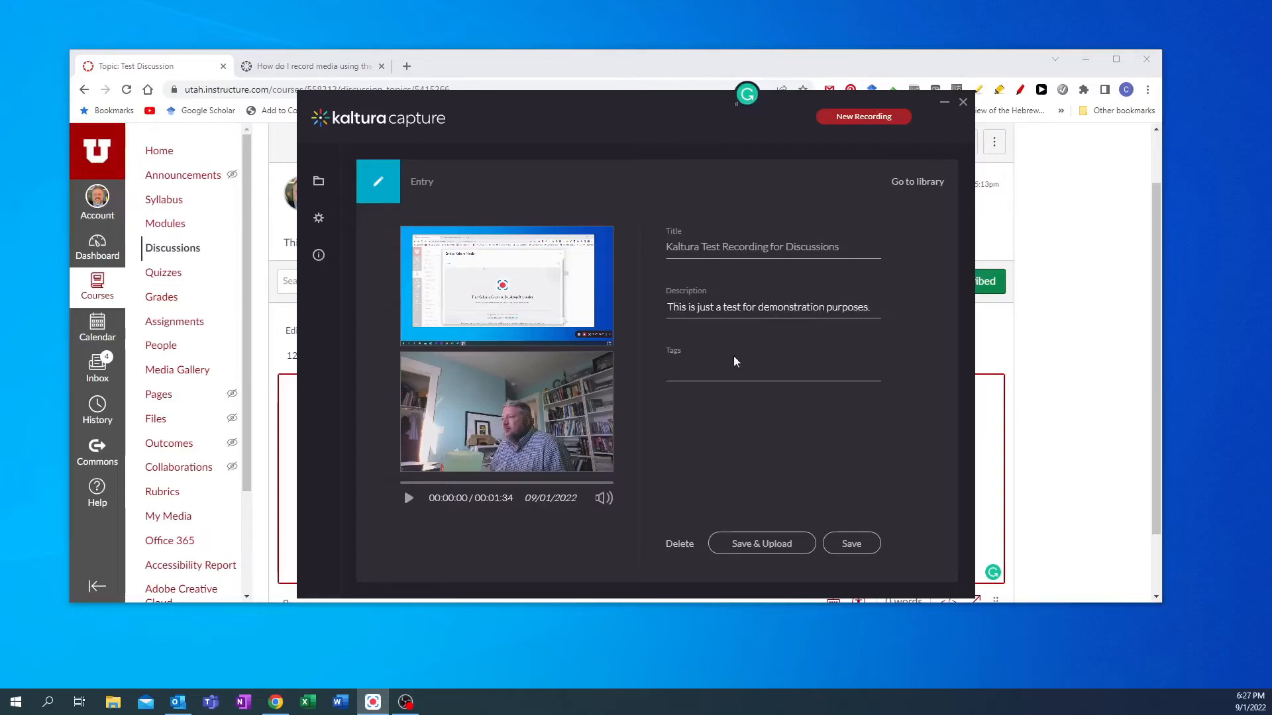
{"action": "left_click", "coordinate": [754, 553]}
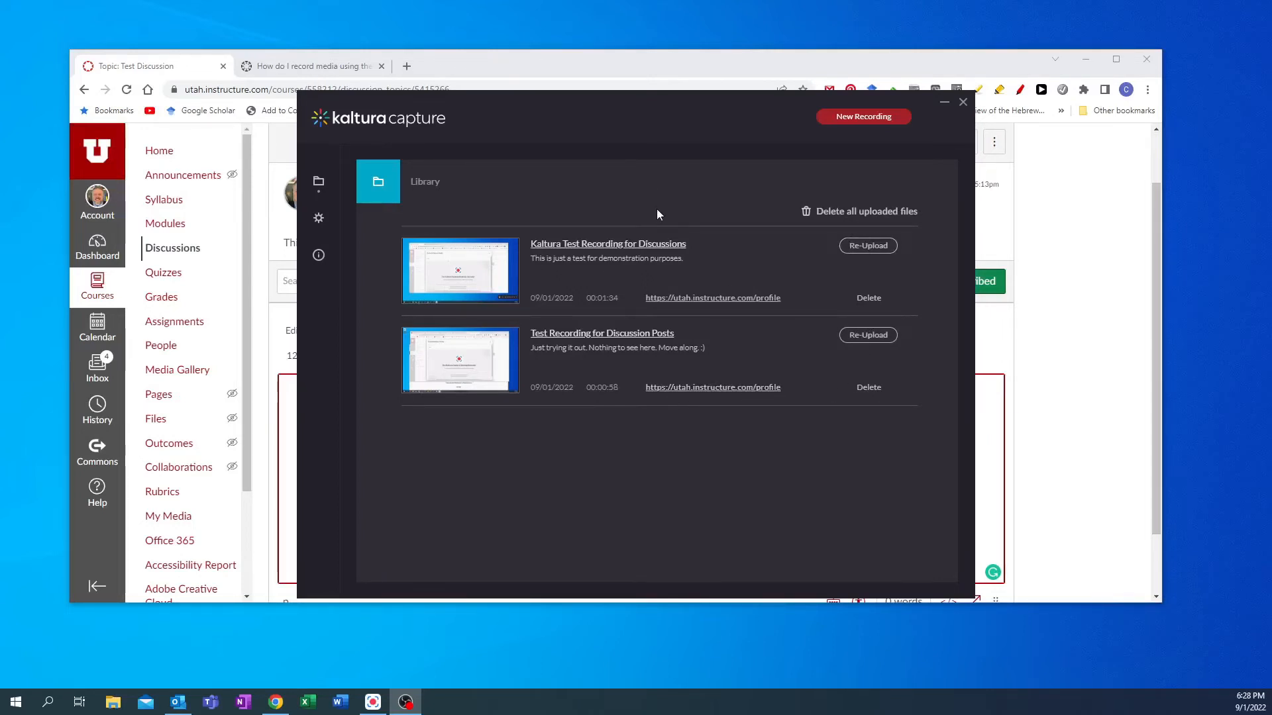
- Close Kaltura Capture and embed the "Kaltura Test Recording for Discussions" video into the discussion reply
{"action": "left_click", "coordinate": [962, 104]}
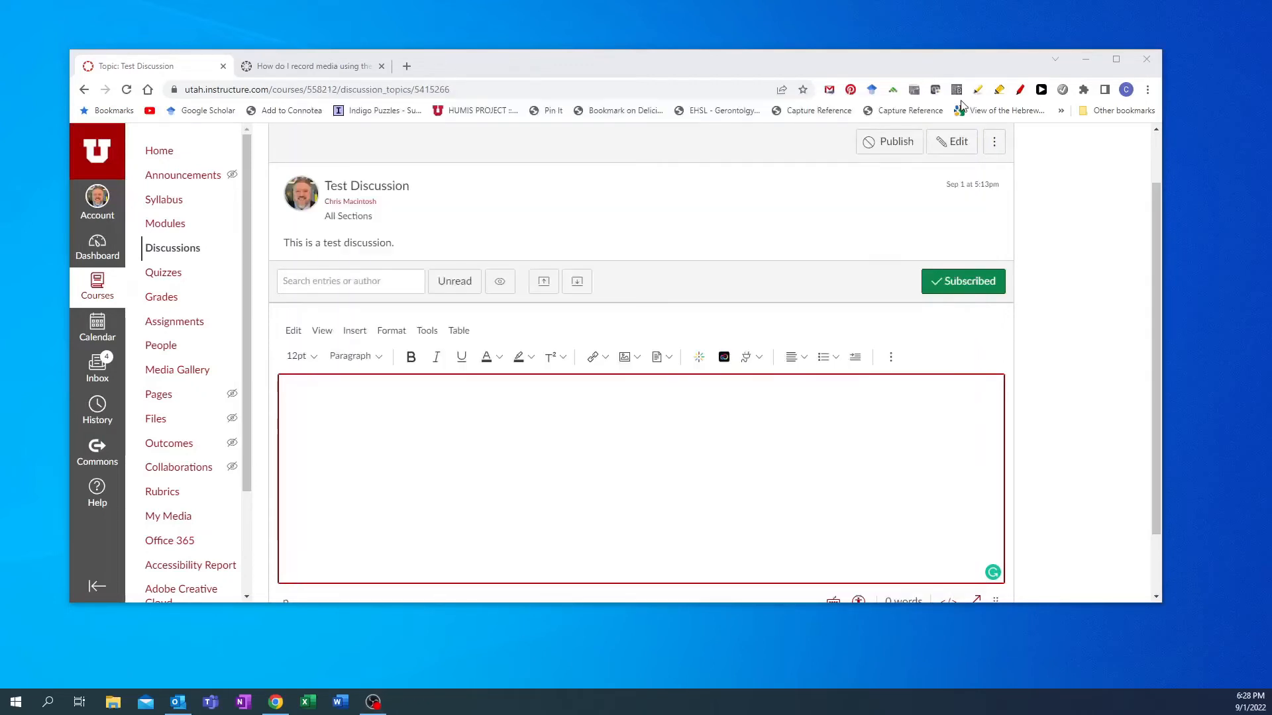
{"action": "left_click", "coordinate": [699, 358]}
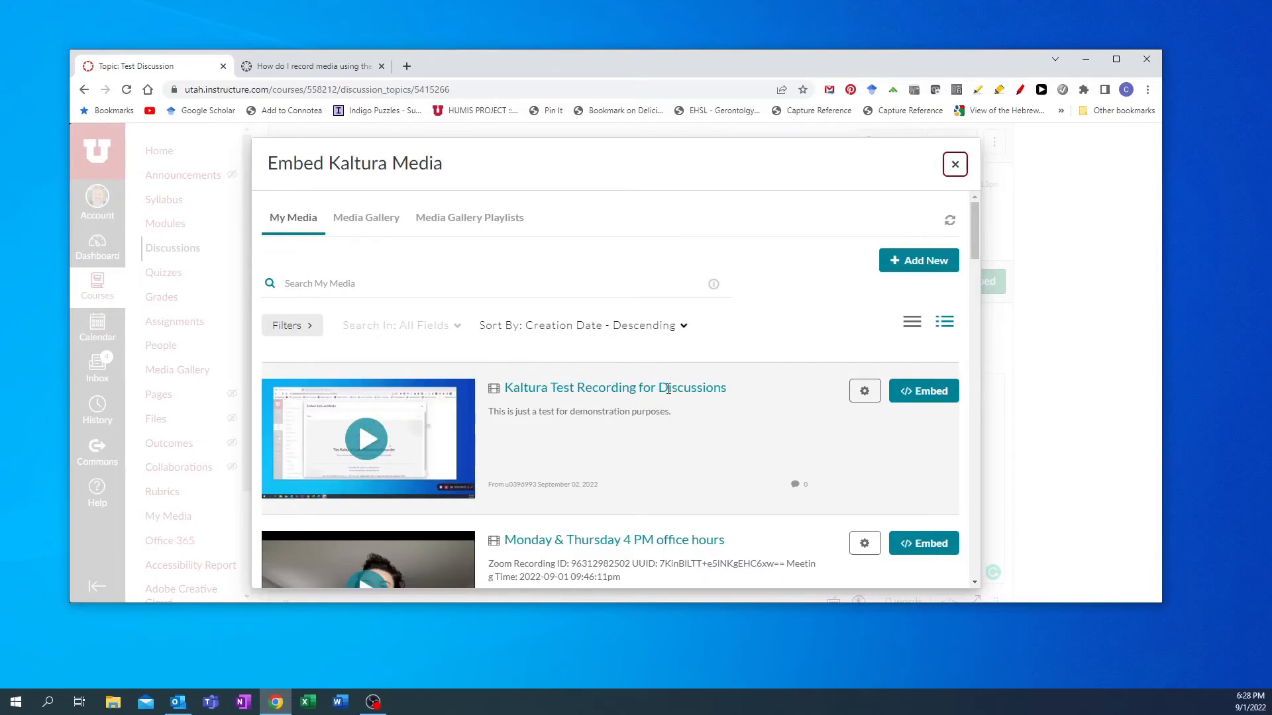
{"action": "left_click", "coordinate": [925, 392]}
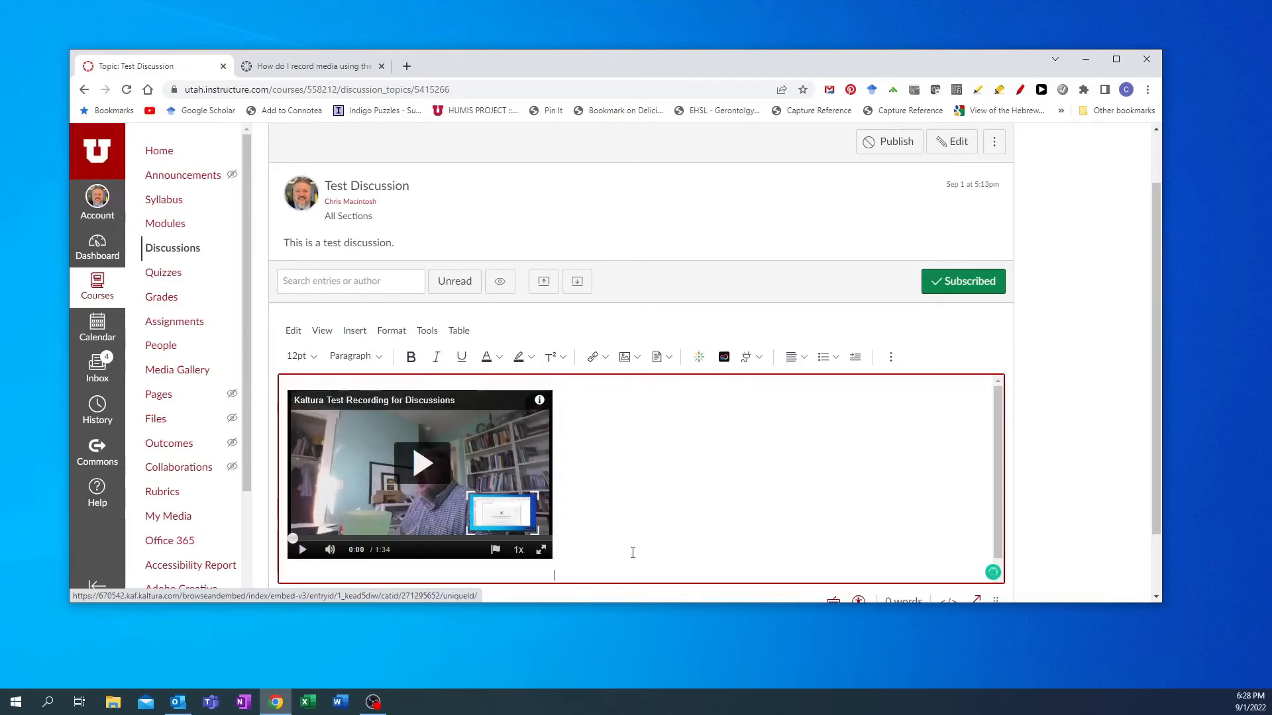
- Add the text "I can add some text description here if I want to." below the video and post the reply
{"action": "scroll", "coordinate": [632, 553], "scroll_direction": "down", "scroll_amount": 1}
{"action": "type", "text": "I can add some text description here if I want"}
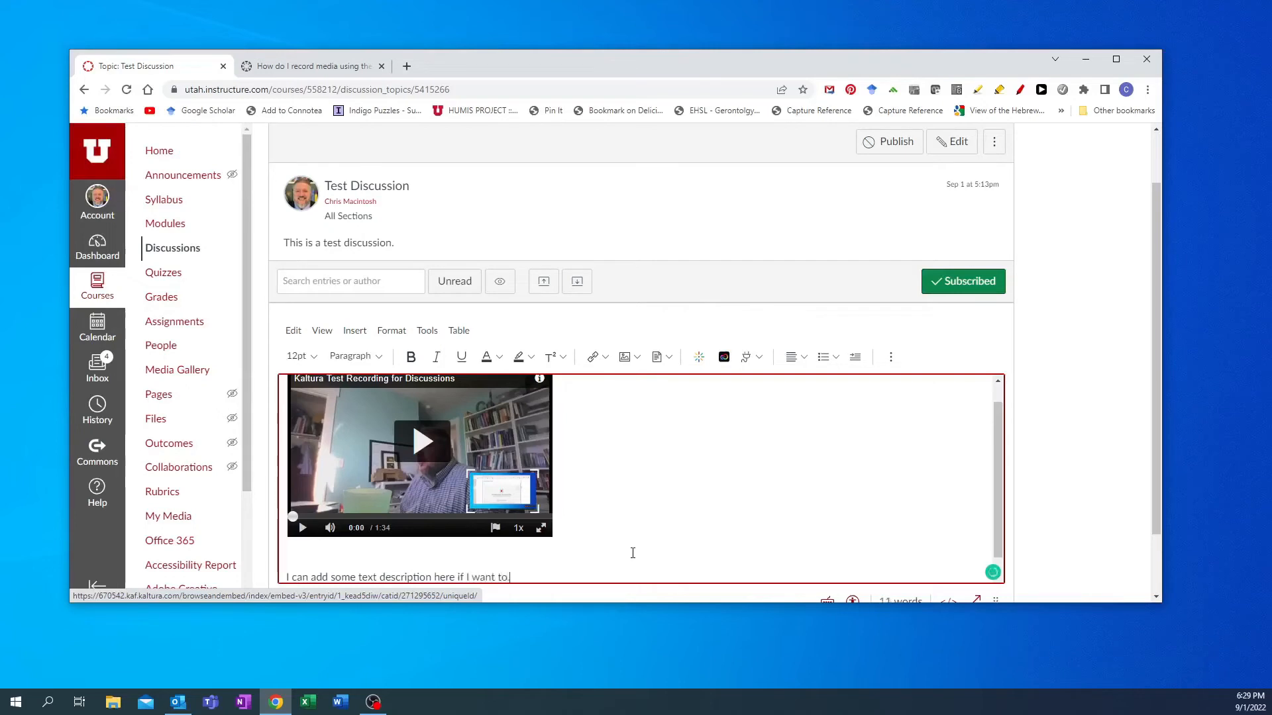
{"action": "type", "text": " to."}
{"action": "scroll", "coordinate": [1076, 499], "scroll_direction": "down", "scroll_amount": 1}
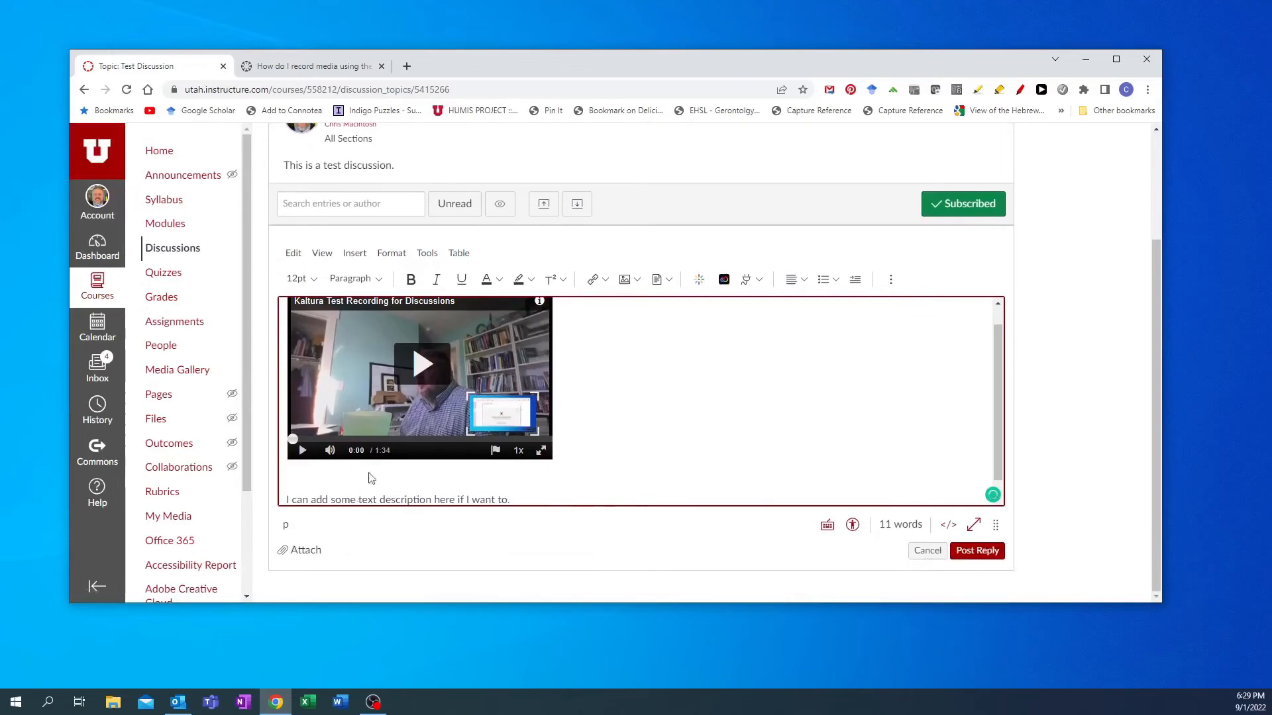
{"action": "left_click", "coordinate": [973, 552]}
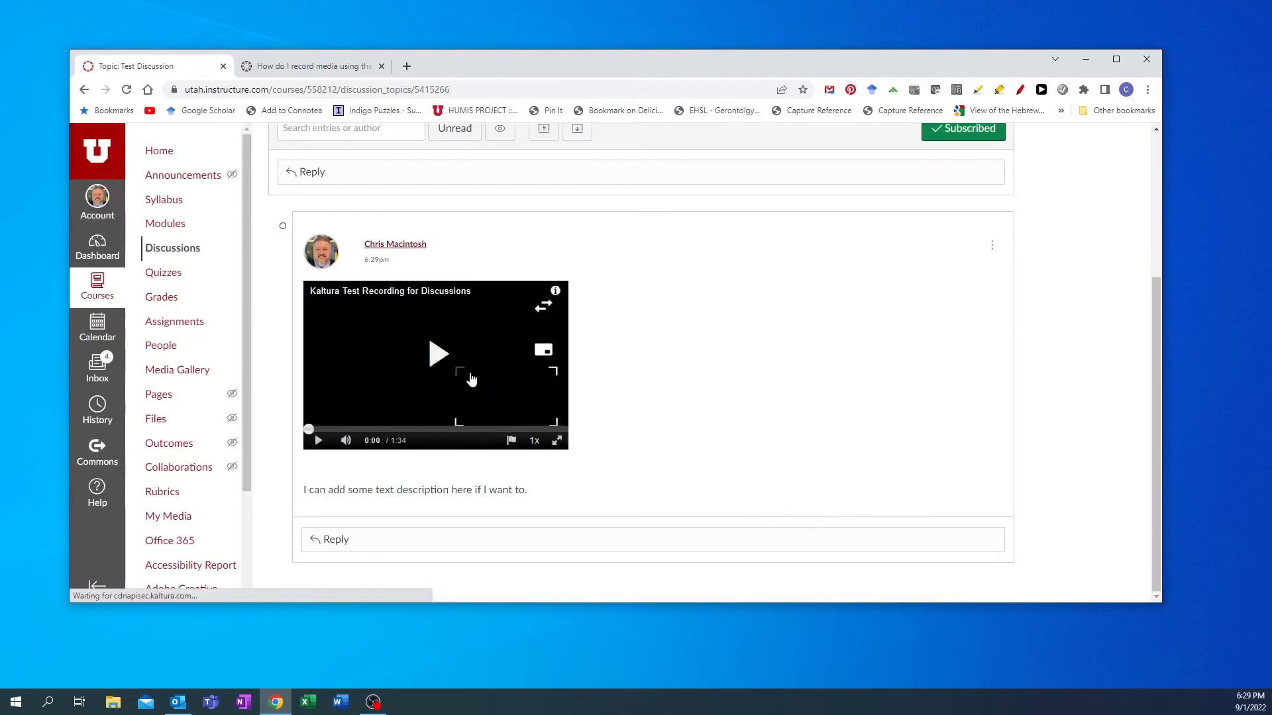
- Play the embedded video in the posted reply and try switching between the webcam and screen views
{"action": "left_click", "coordinate": [435, 361]}
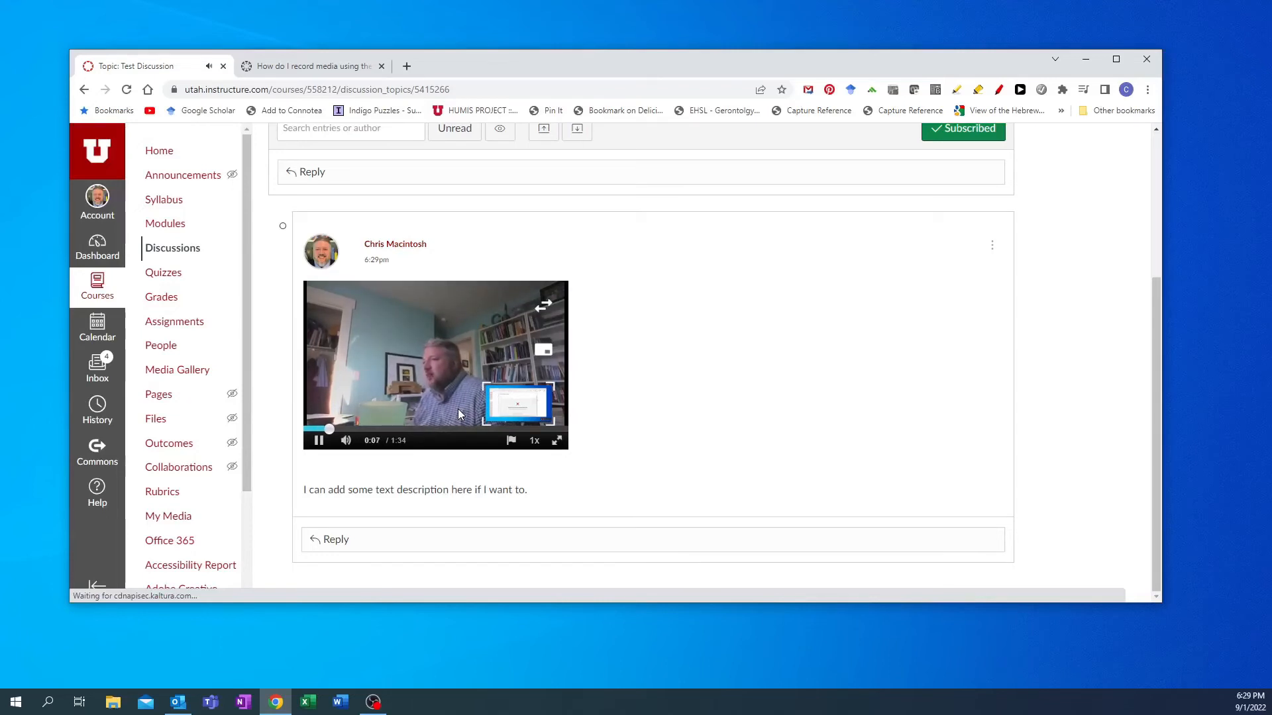
{"action": "left_click", "coordinate": [515, 407]}
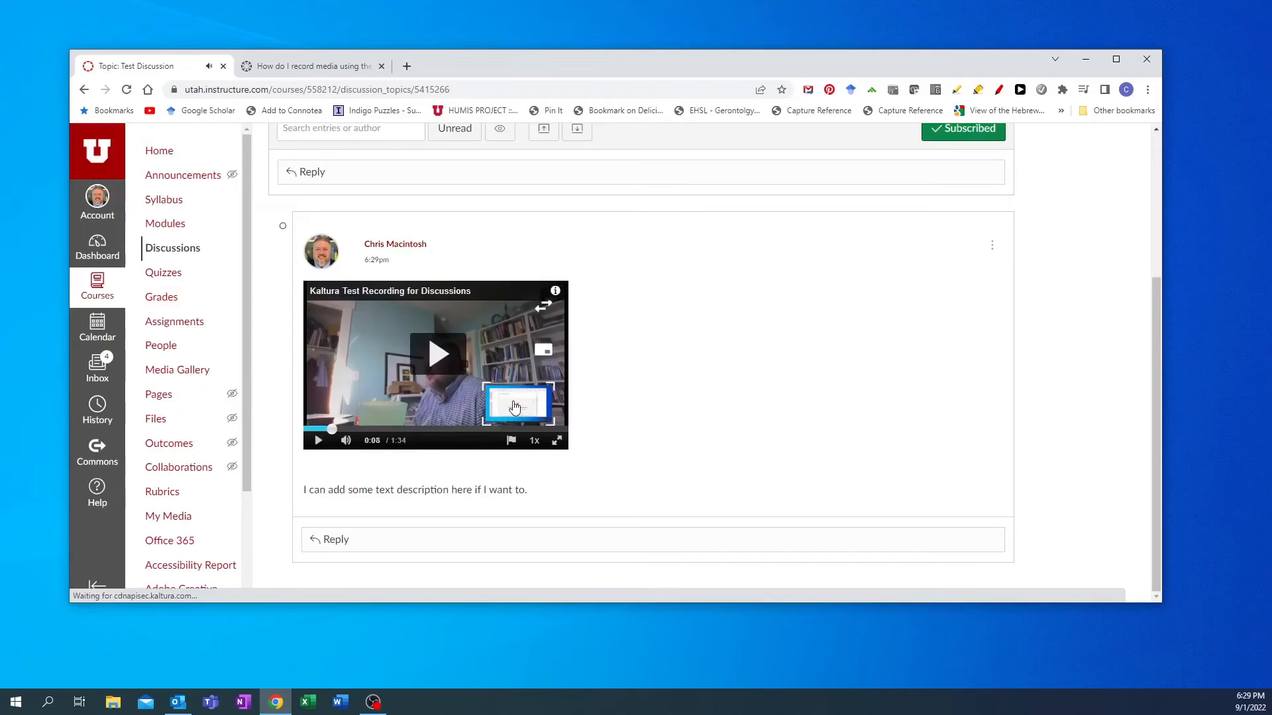
{"action": "left_click", "coordinate": [515, 406]}
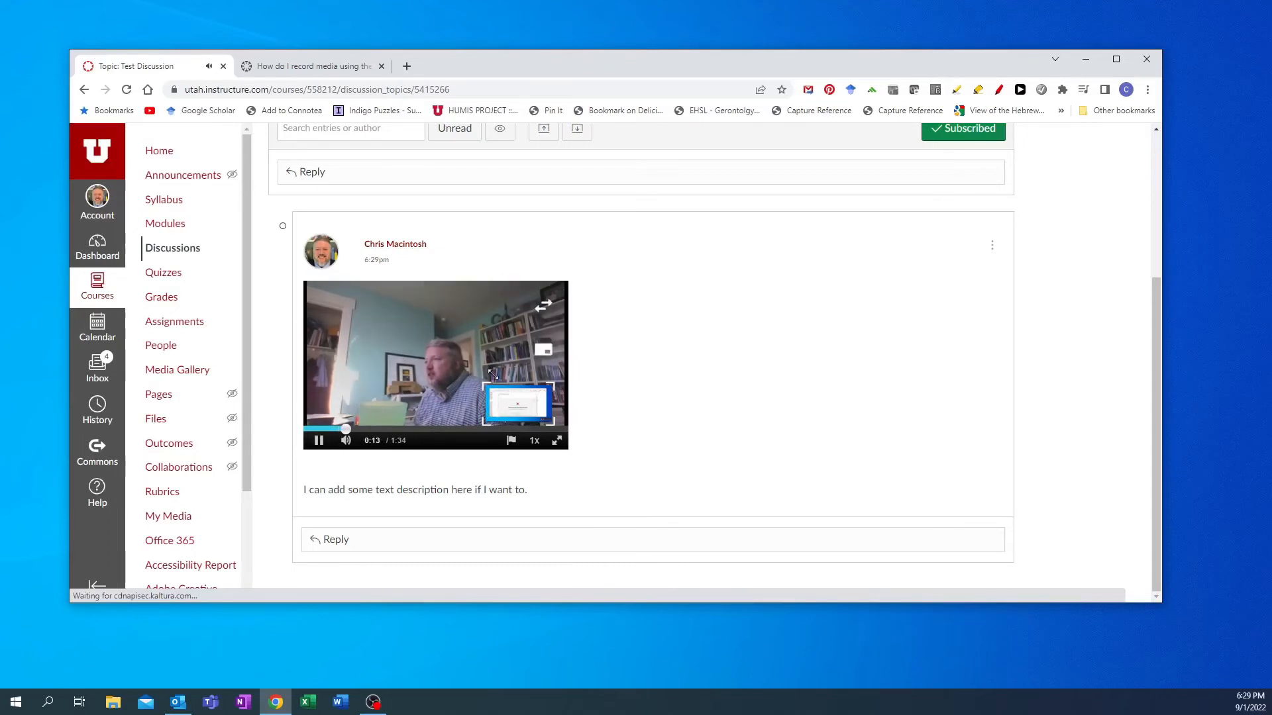
{"action": "left_click", "coordinate": [371, 412]}
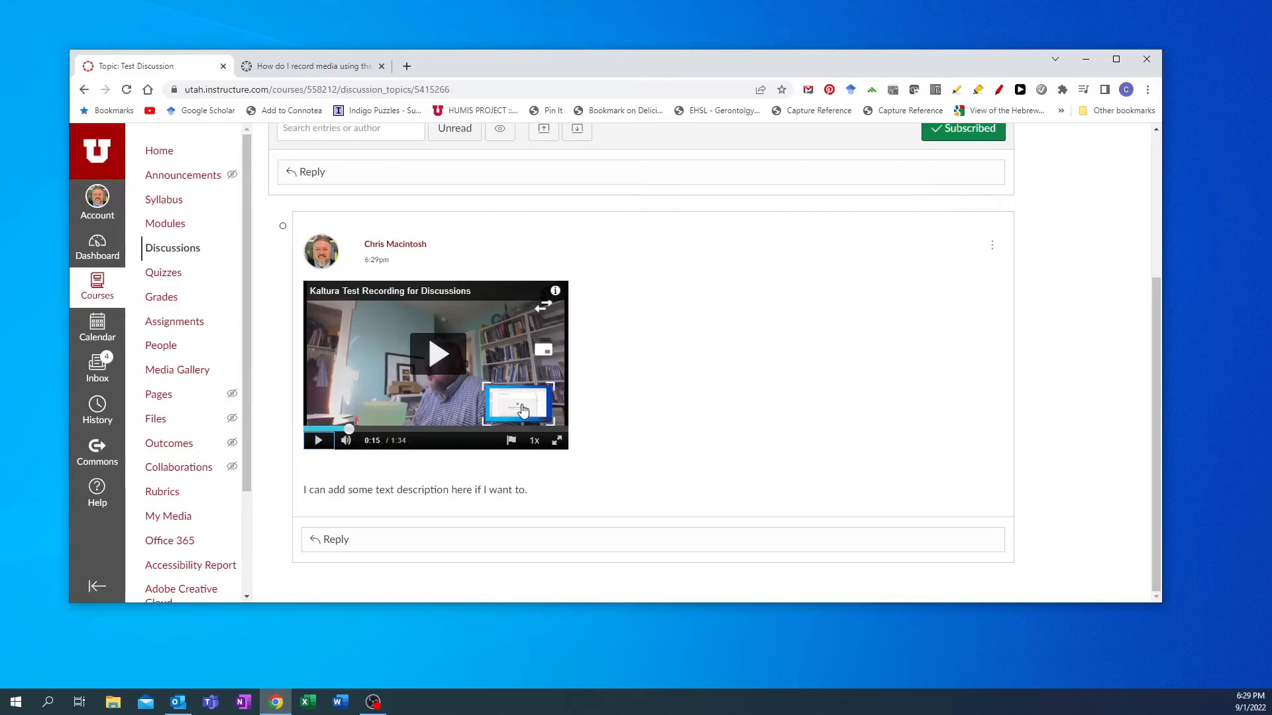
{"action": "scroll", "coordinate": [837, 454], "scroll_direction": "up", "scroll_amount": 4}
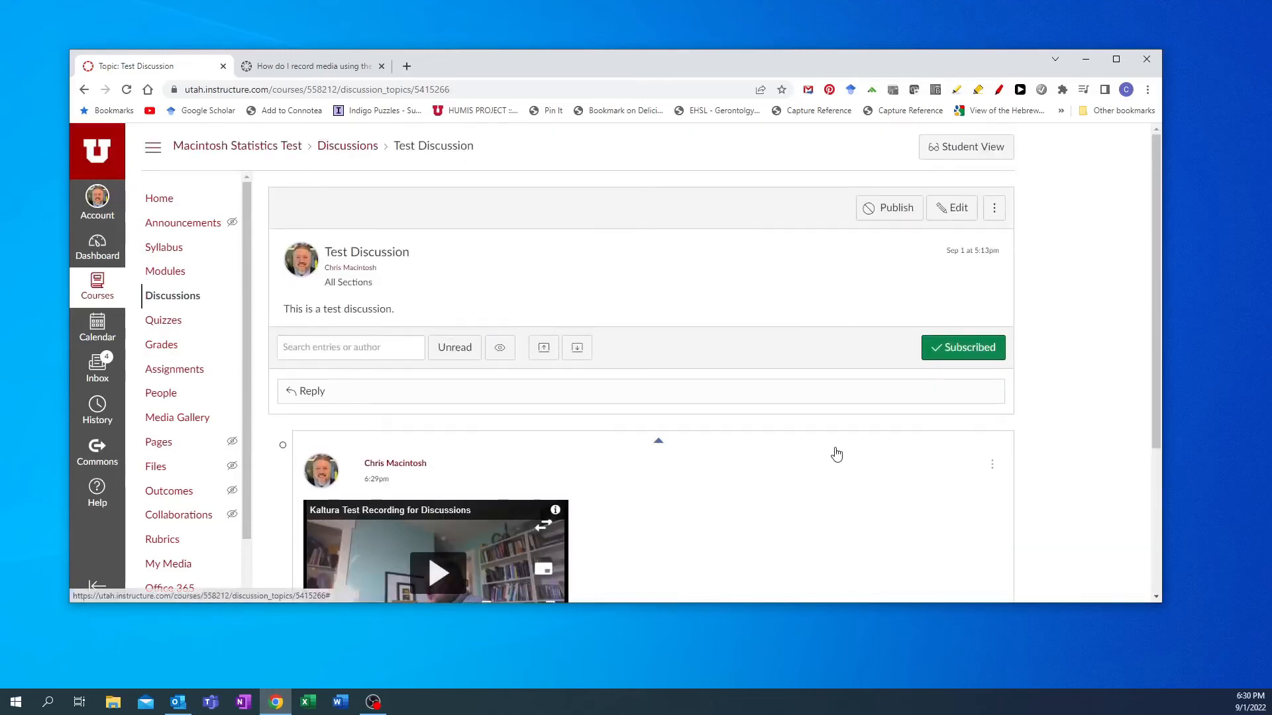
{"action": "scroll", "coordinate": [797, 503], "scroll_direction": "down", "scroll_amount": 3}
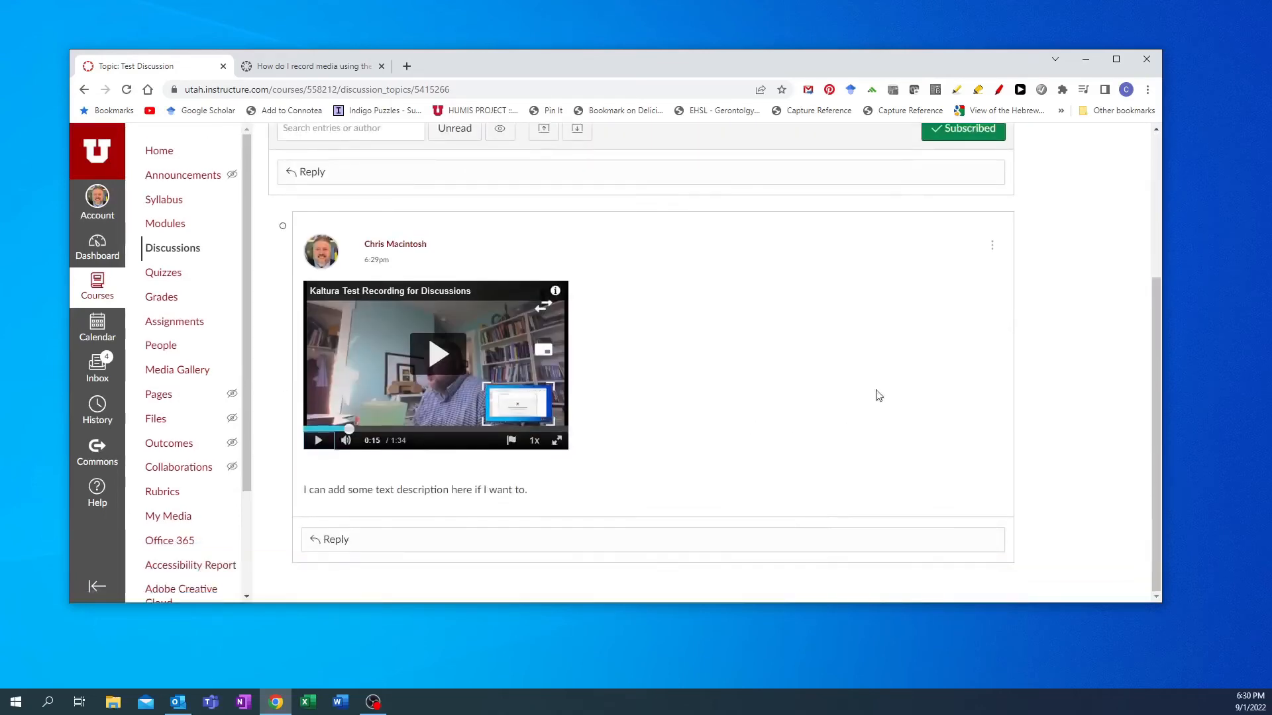
- Open the posted reply for editing and toggle the player's view to show the screen as the main video
{"action": "left_click", "coordinate": [991, 245]}
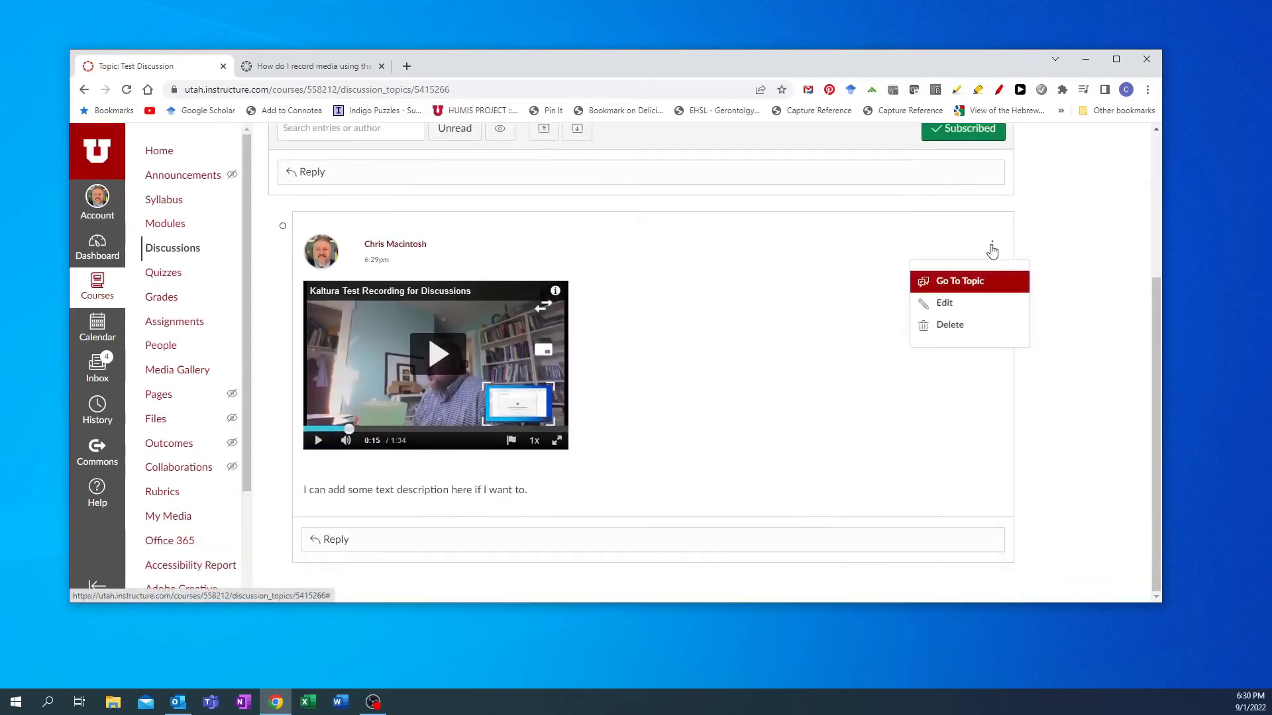
{"action": "left_click", "coordinate": [960, 310]}
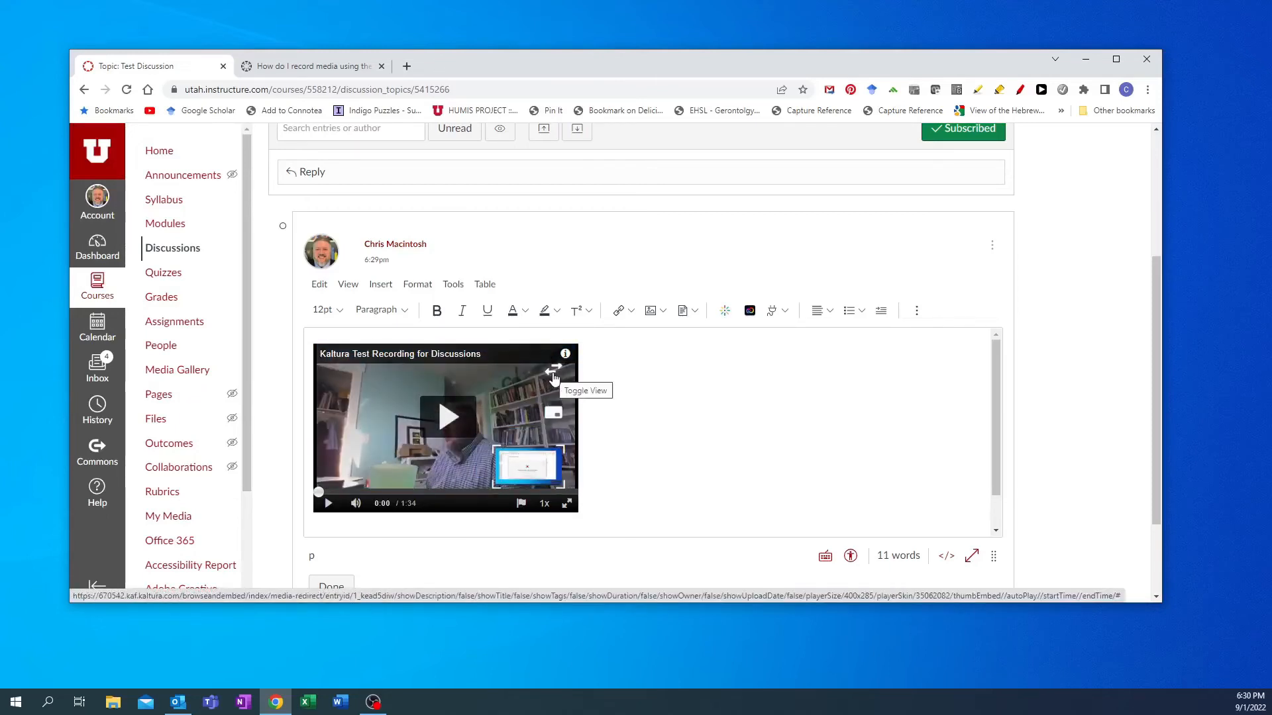
{"action": "left_click", "coordinate": [554, 375]}
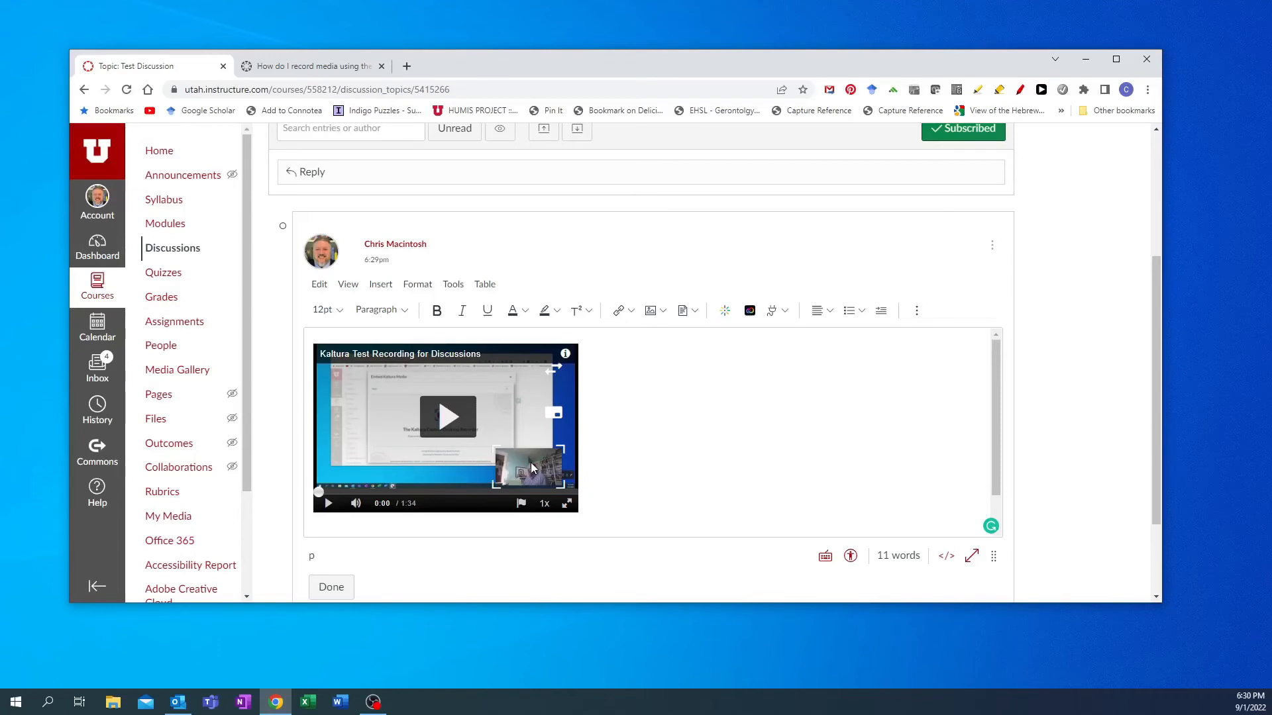
- Launch the Webcam & Screen Capture recorder from the Embed Kaltura Media dialog and start a new recording in Kaltura Capture
{"action": "left_click", "coordinate": [726, 315]}
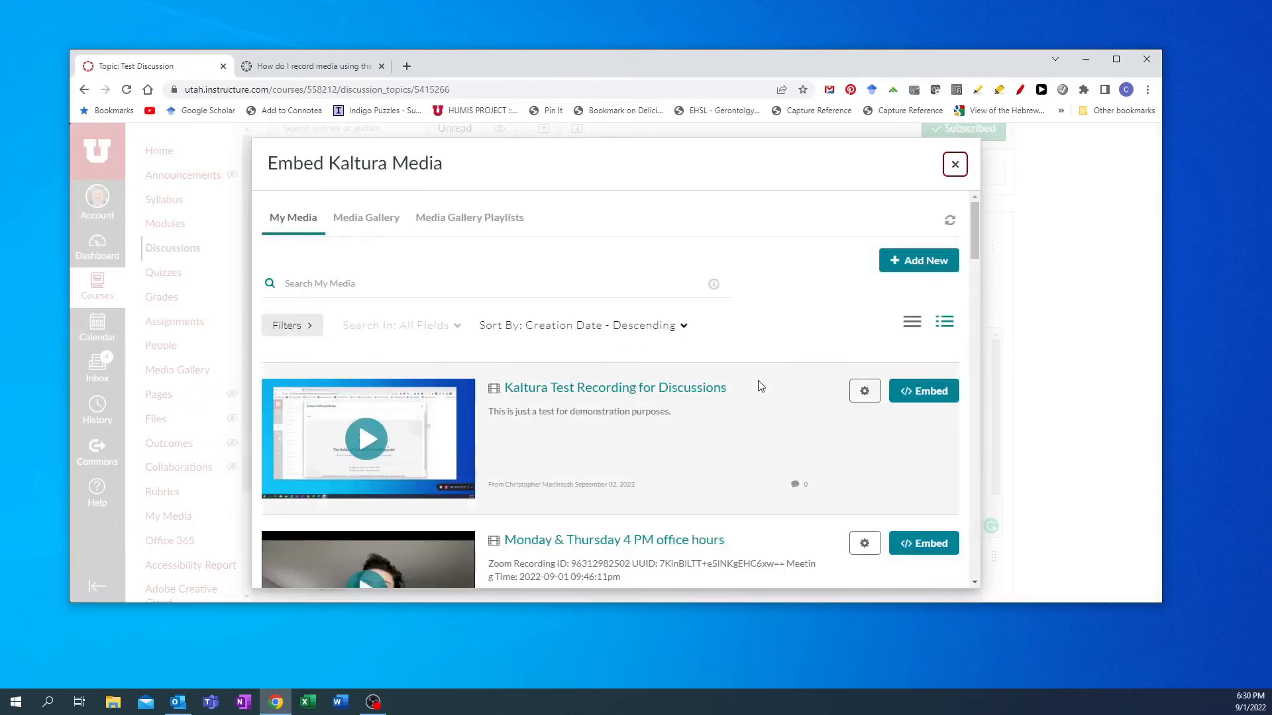
{"action": "left_click", "coordinate": [933, 259]}
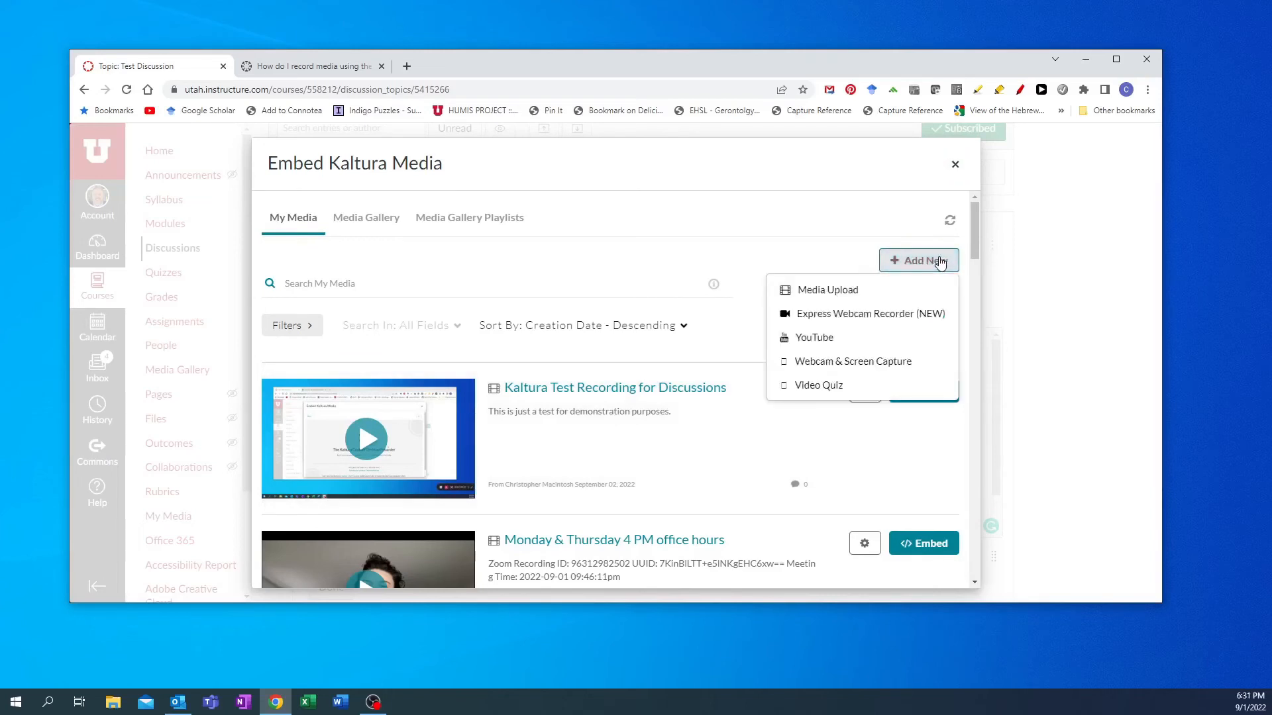
{"action": "left_click", "coordinate": [825, 363]}
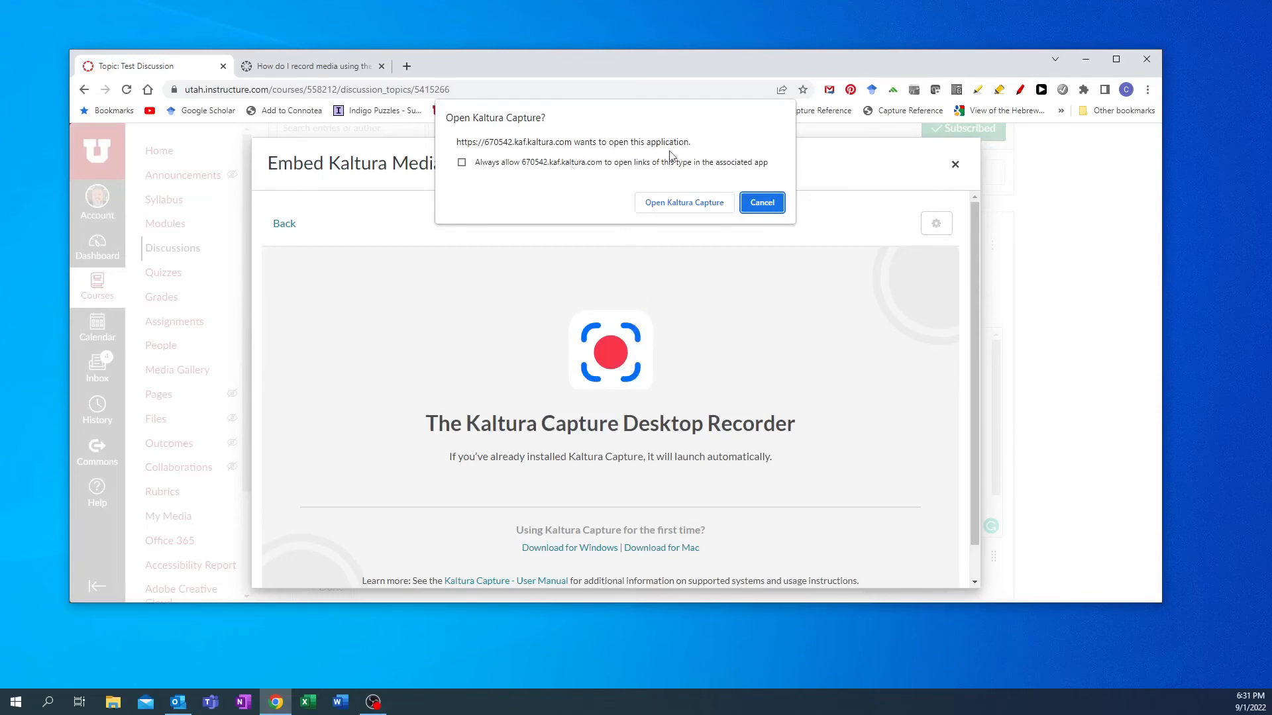
{"action": "left_click", "coordinate": [671, 208]}
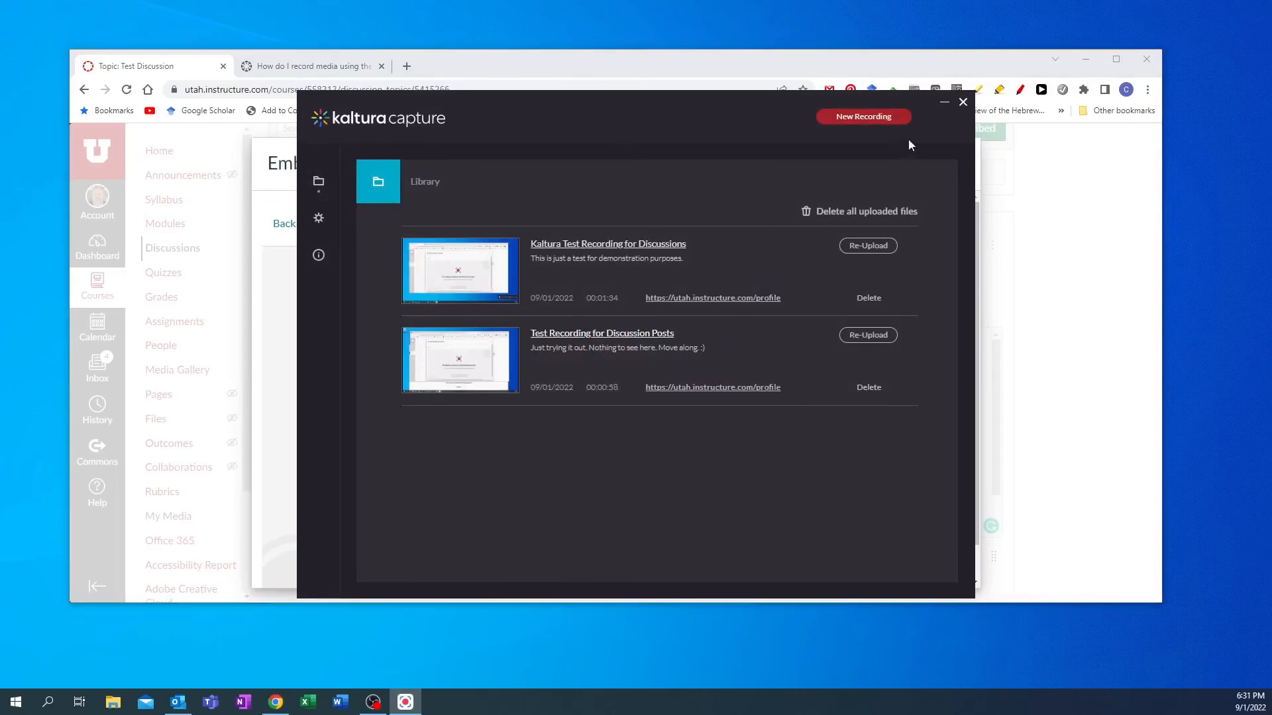
{"action": "left_click", "coordinate": [853, 119]}
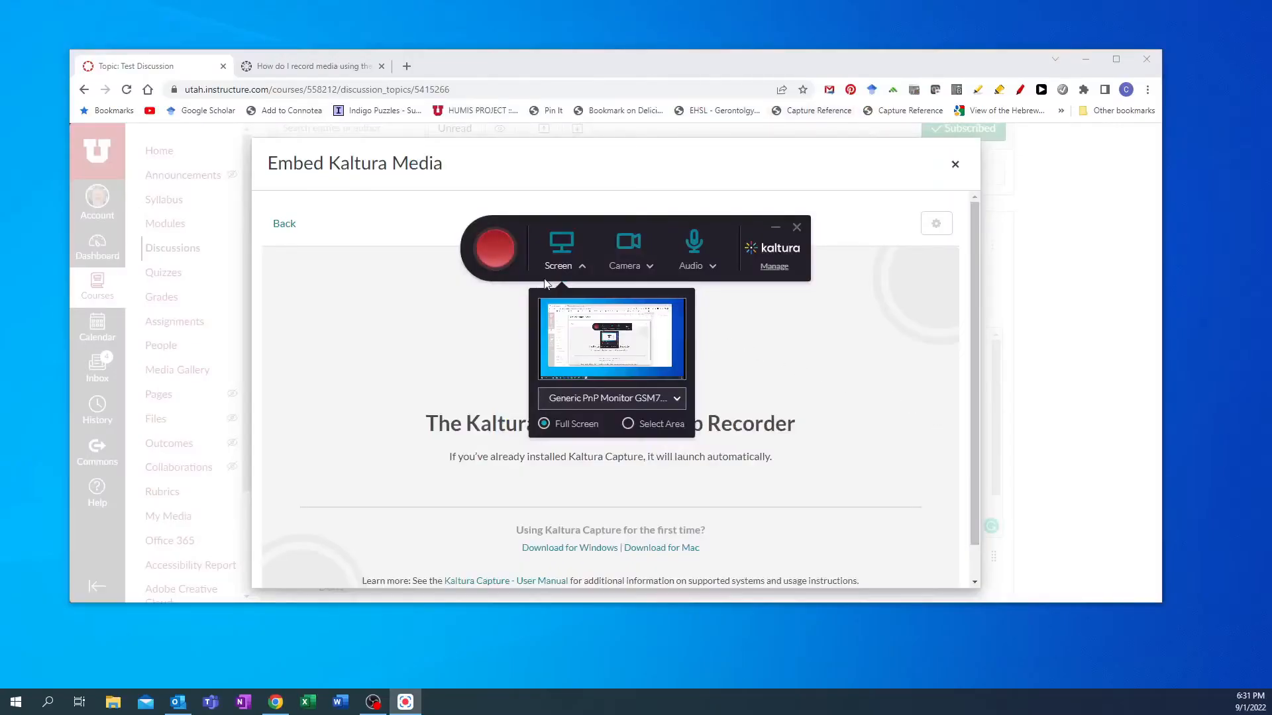
- Select Generic PnP Monitor GSM7701 as the screen source and Integrated Webcam as the camera source
{"action": "left_click", "coordinate": [677, 402]}
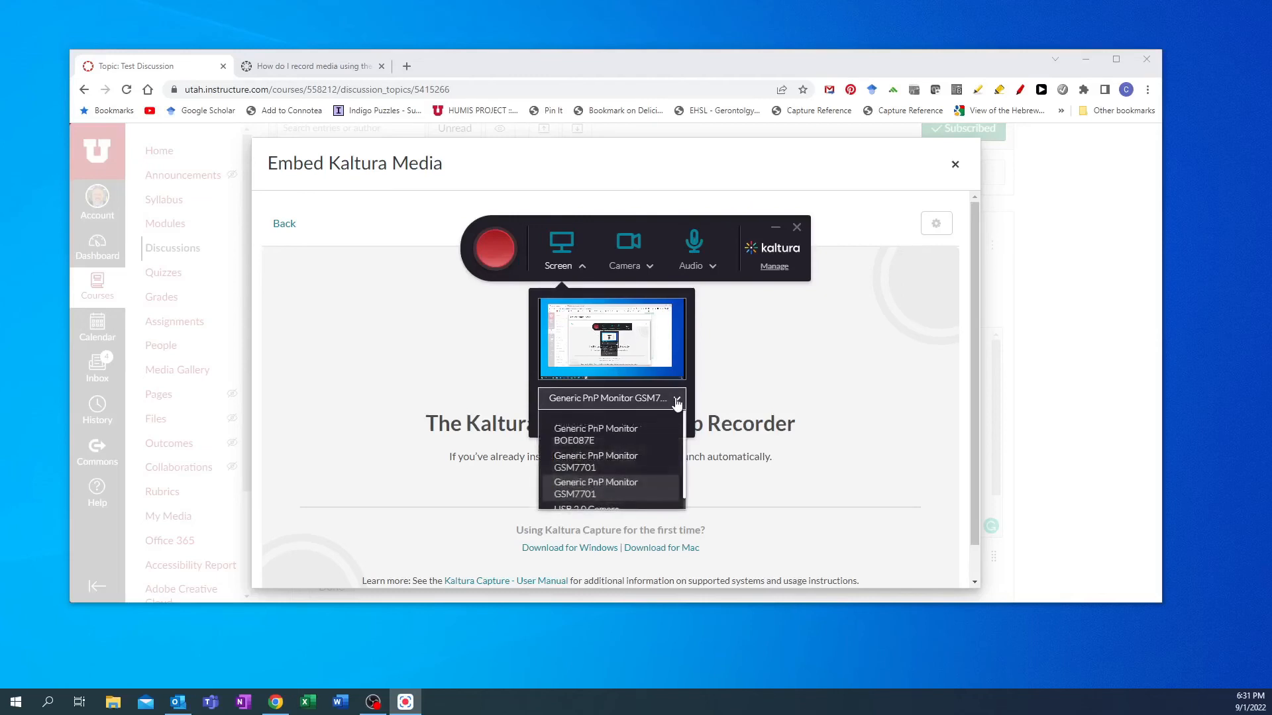
{"action": "left_click", "coordinate": [612, 494]}
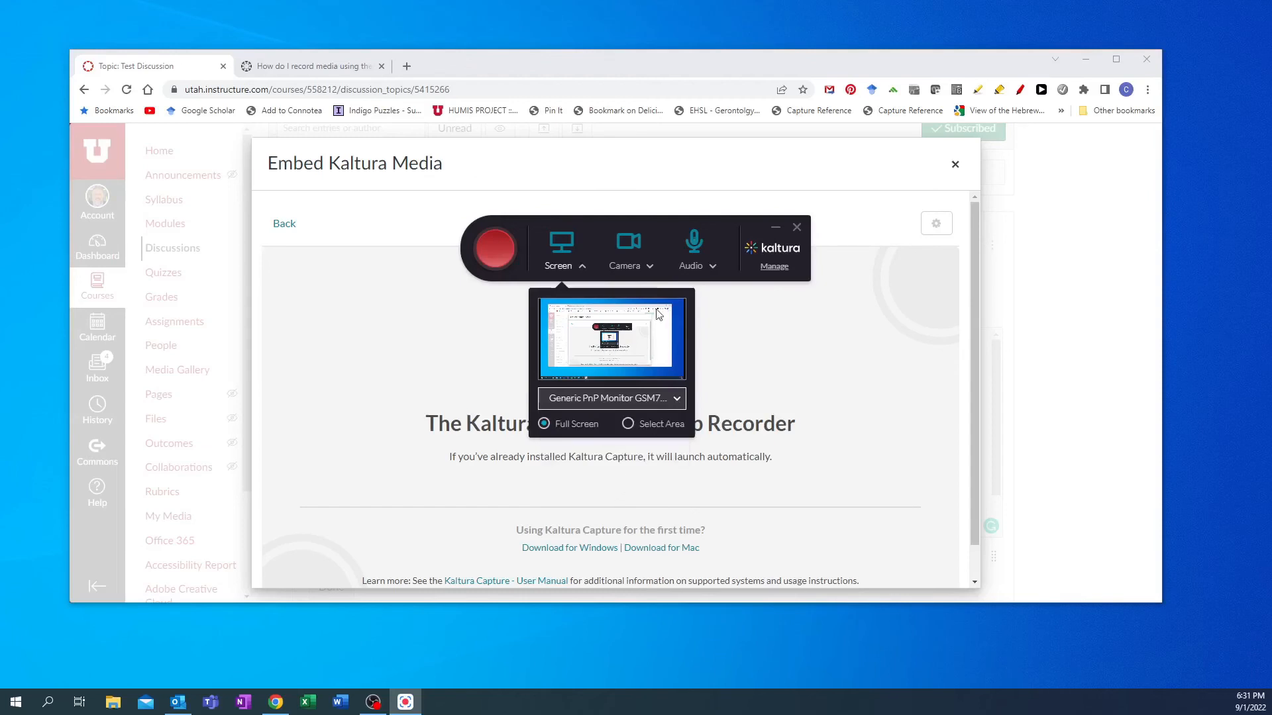
{"action": "left_click", "coordinate": [650, 267]}
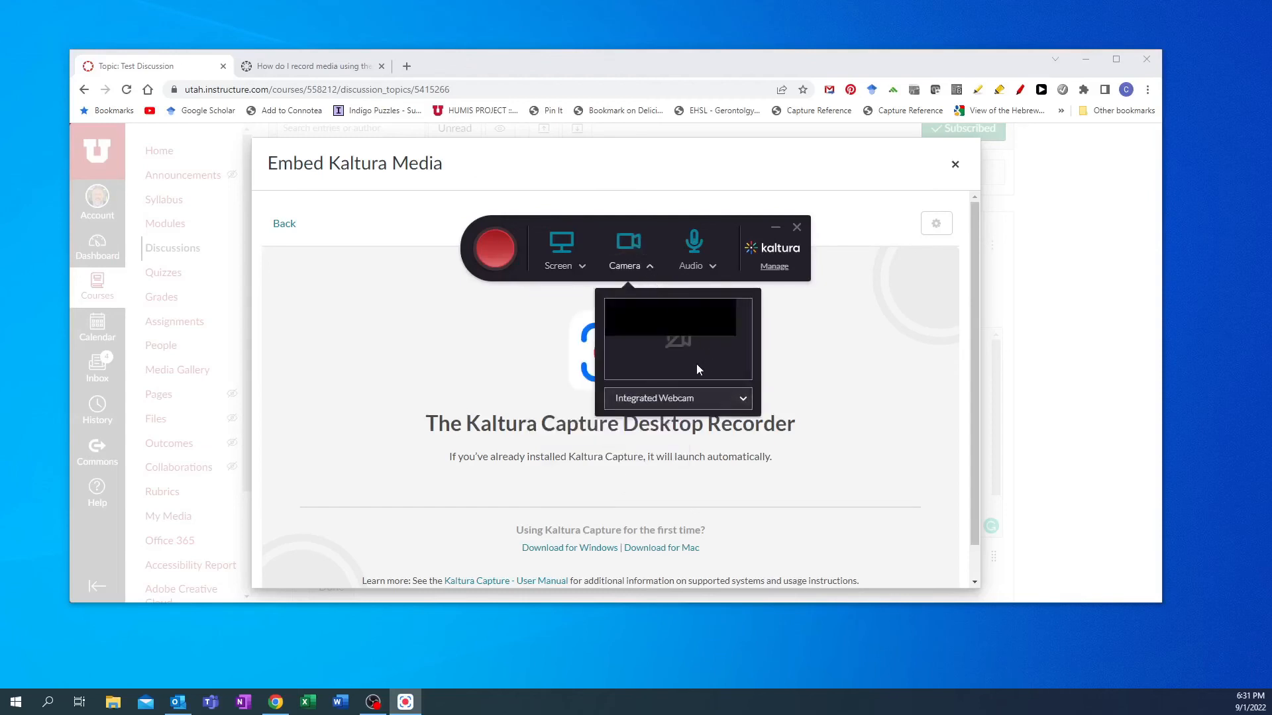
{"action": "left_click", "coordinate": [742, 399]}
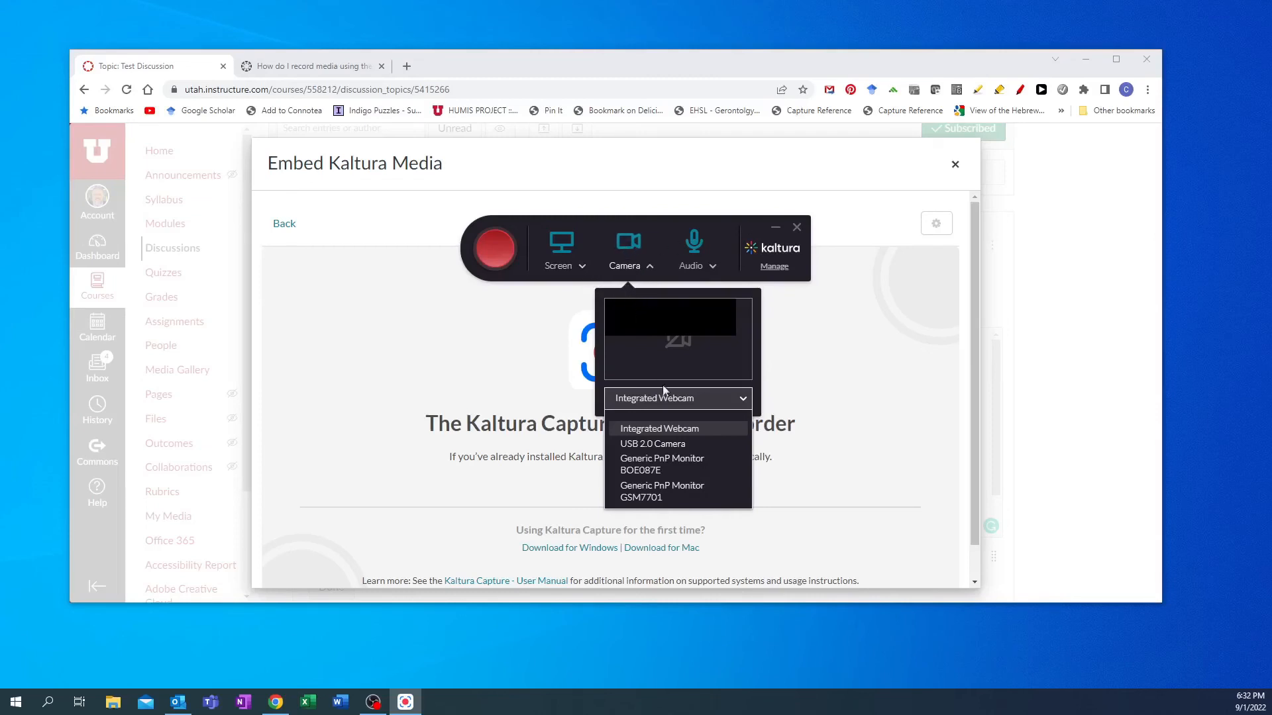
{"action": "left_click", "coordinate": [659, 429]}
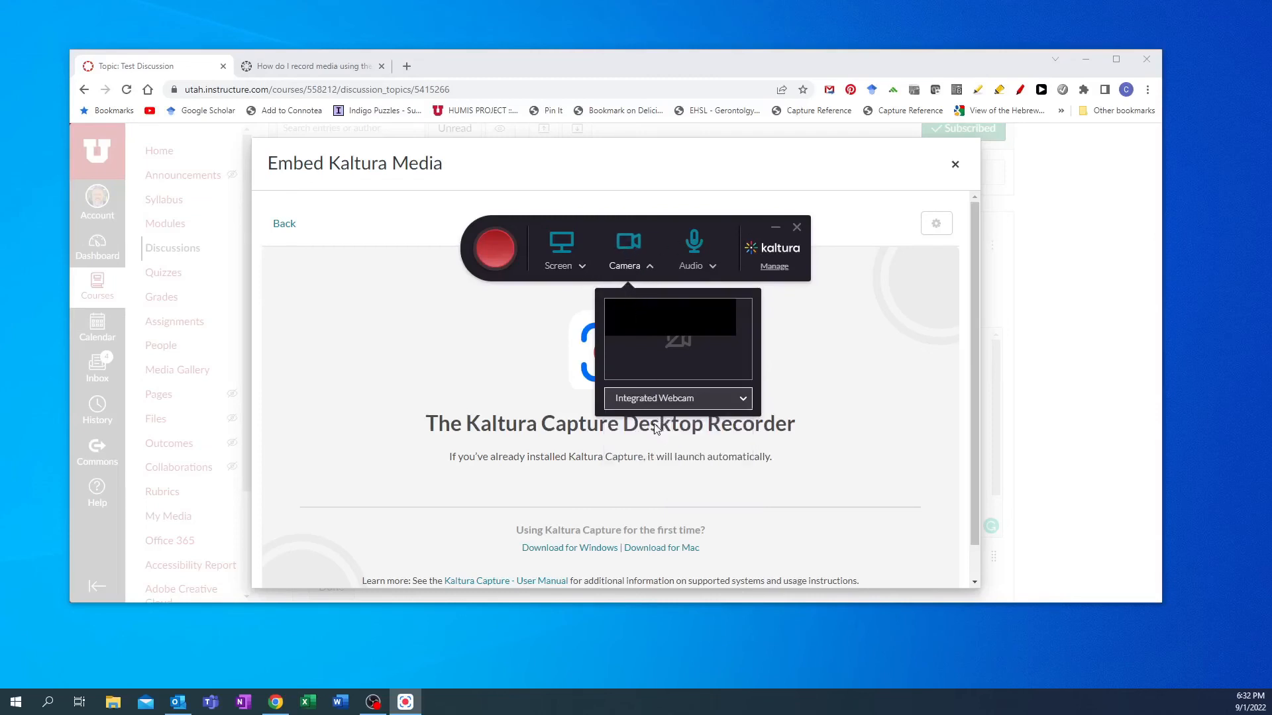
- Review the recorder's microphone options and open the Kaltura Capture library through Manage
{"action": "left_click", "coordinate": [603, 270]}
{"action": "left_click", "coordinate": [697, 269]}
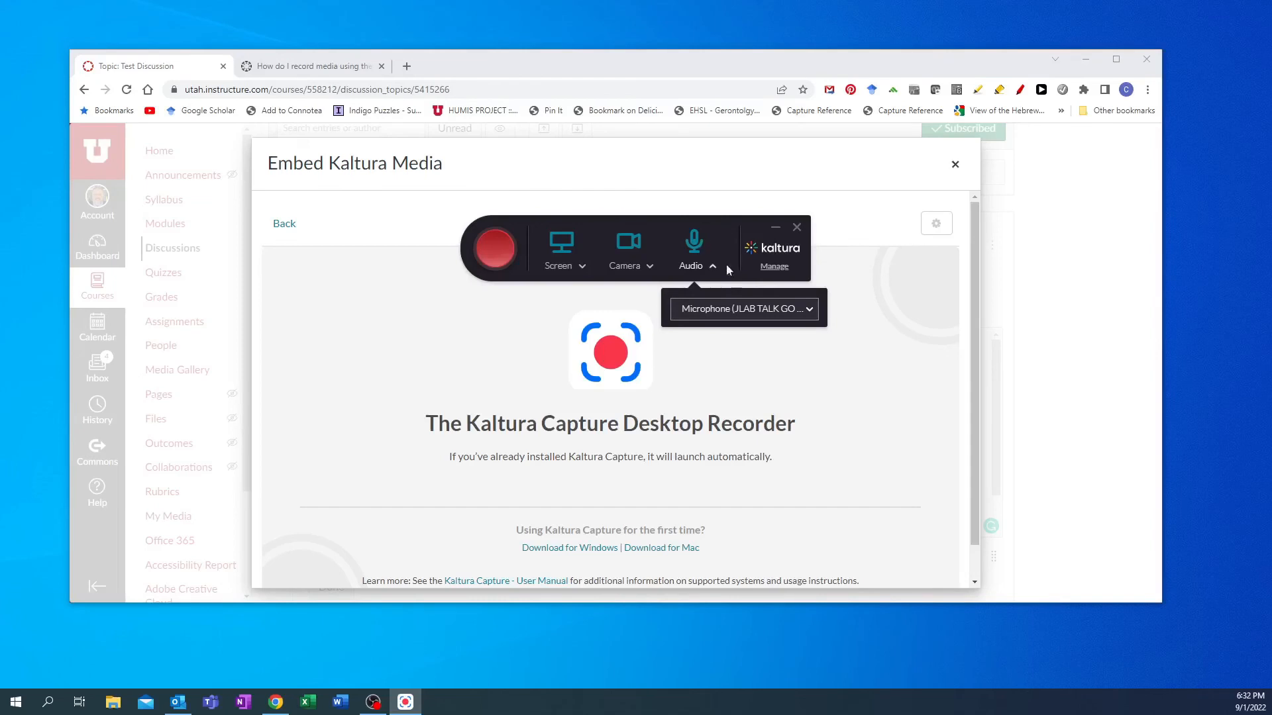
{"action": "left_click", "coordinate": [774, 267]}
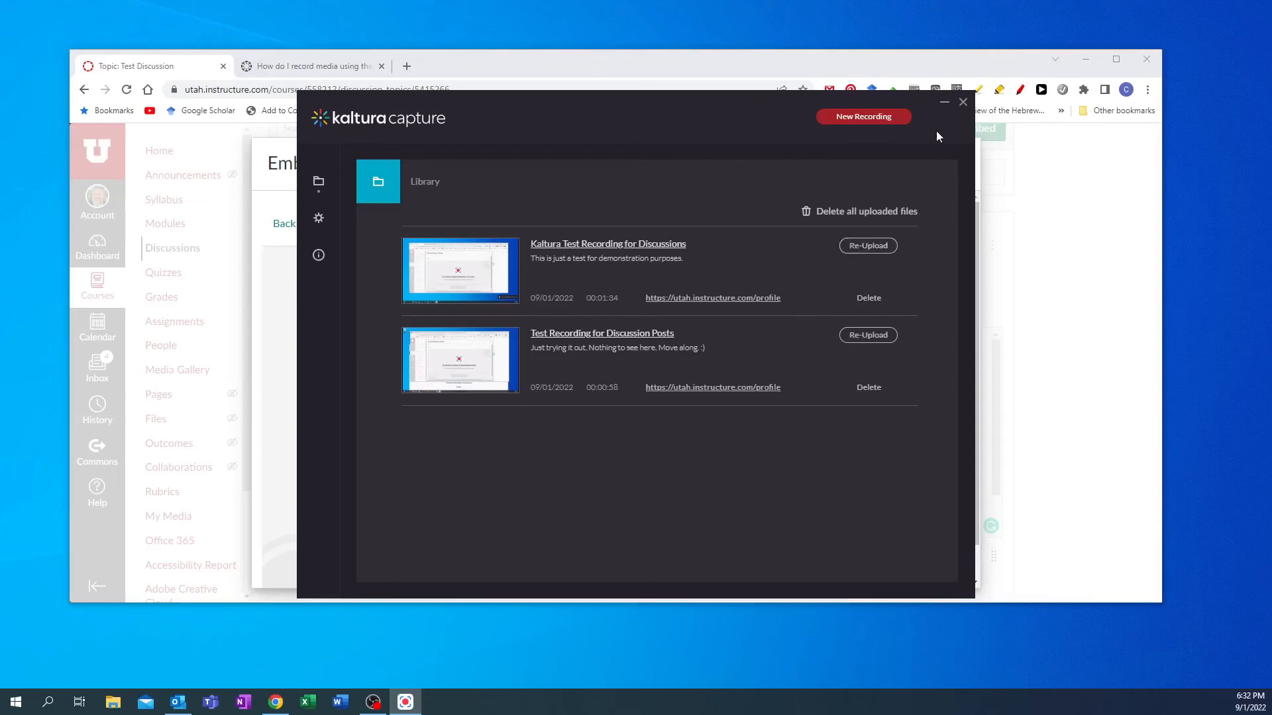
- Close the Kaltura Capture library window and the Embed Kaltura Media dialog
{"action": "left_click", "coordinate": [980, 187]}
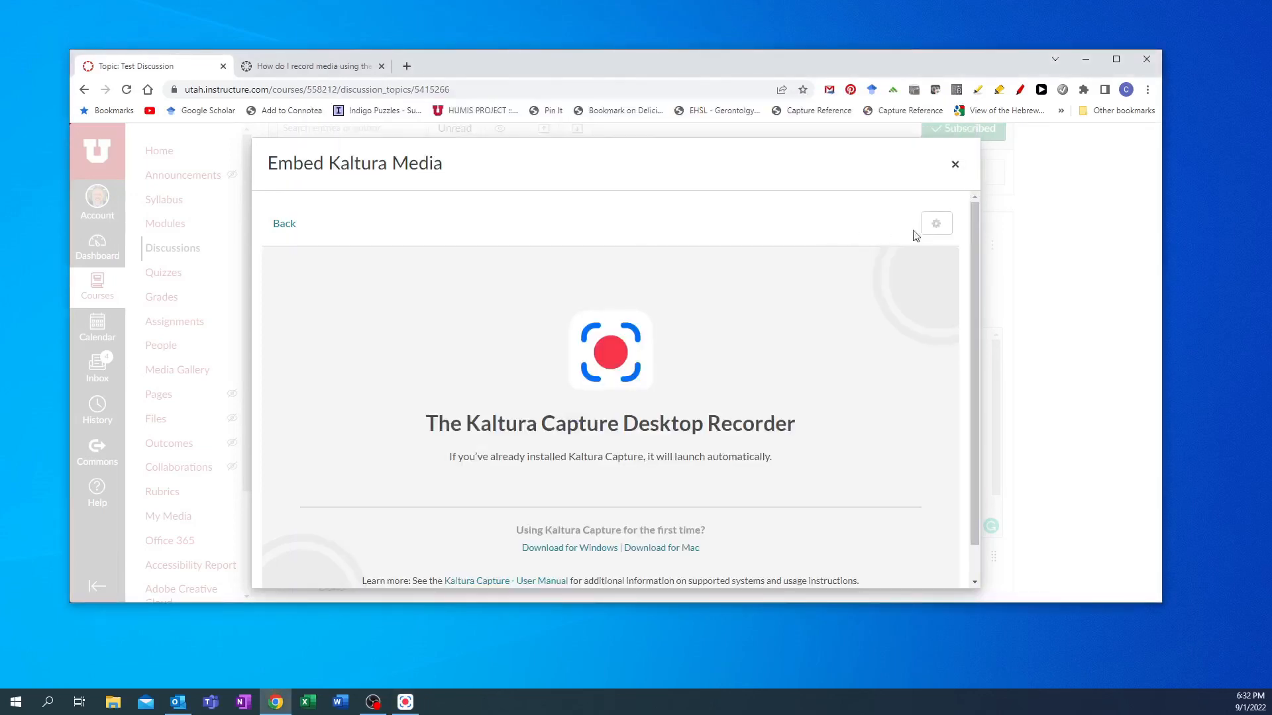
{"action": "left_click", "coordinate": [954, 165]}
{"action": "left_click", "coordinate": [680, 177]}
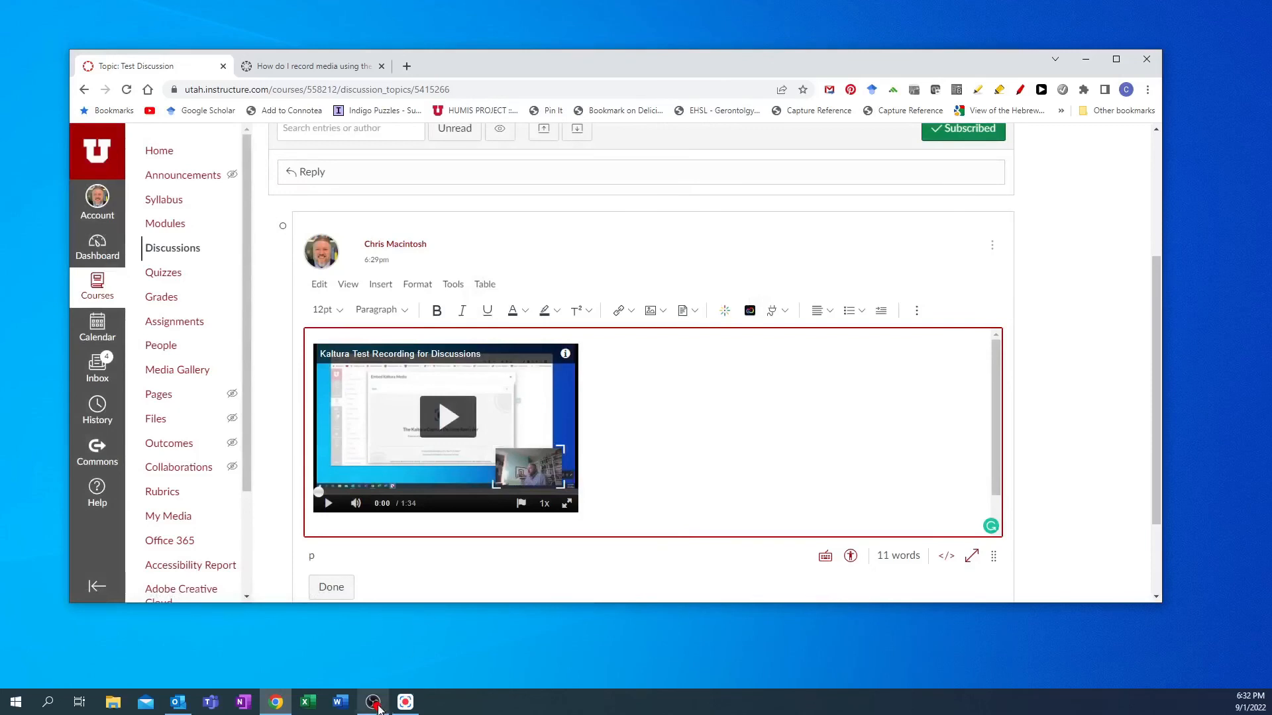
- Reopen Kaltura Capture from the taskbar and start a new recording from the library
{"action": "mouse_move", "coordinate": [399, 704]}
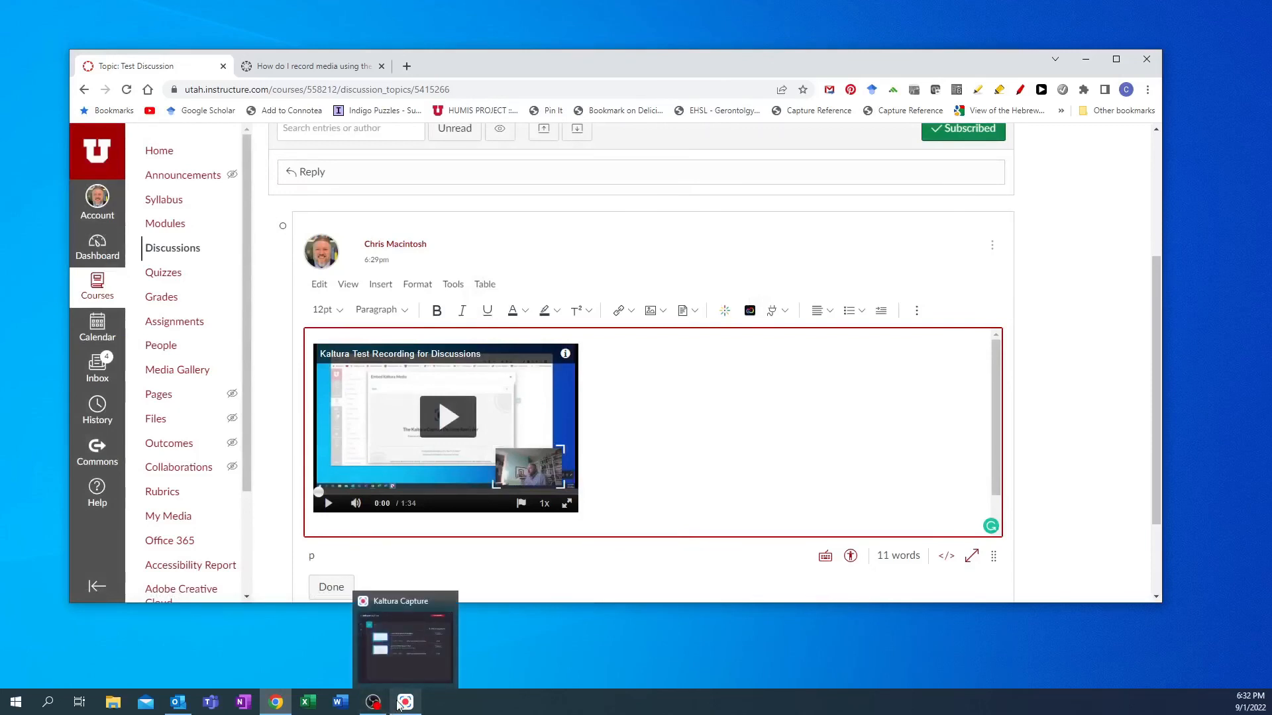
{"action": "left_click", "coordinate": [406, 646]}
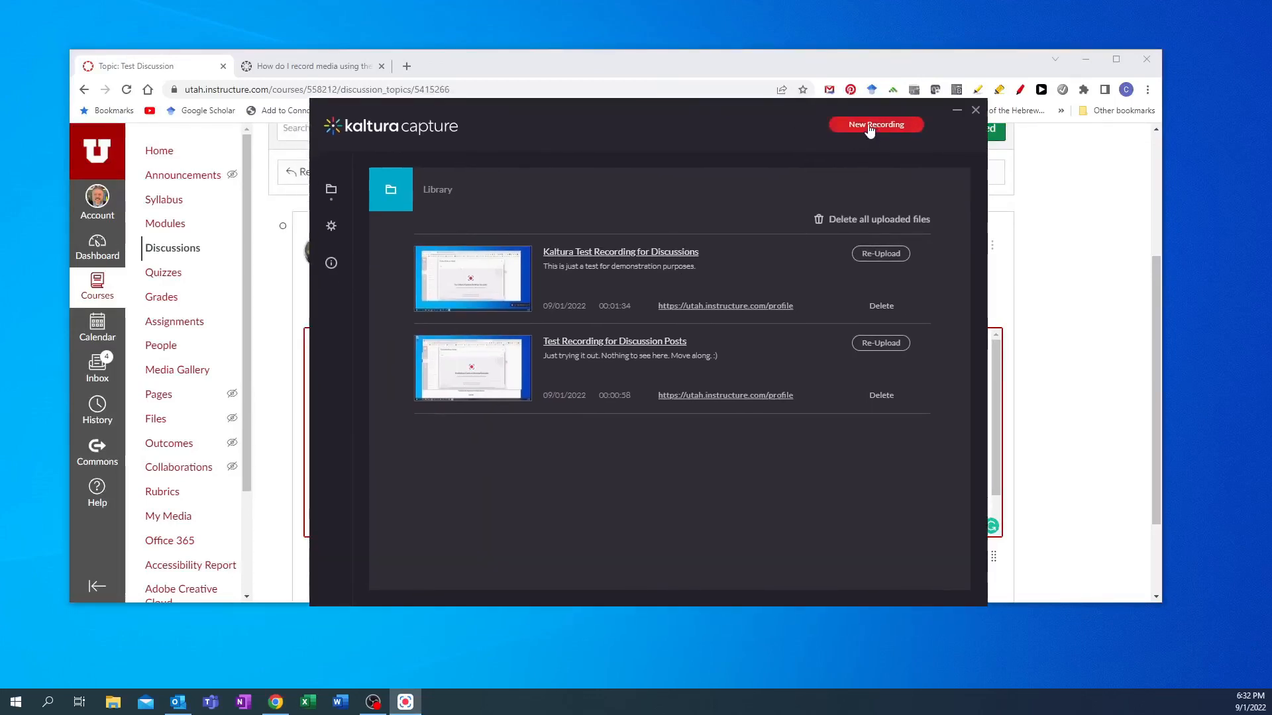
{"action": "left_click", "coordinate": [871, 127]}
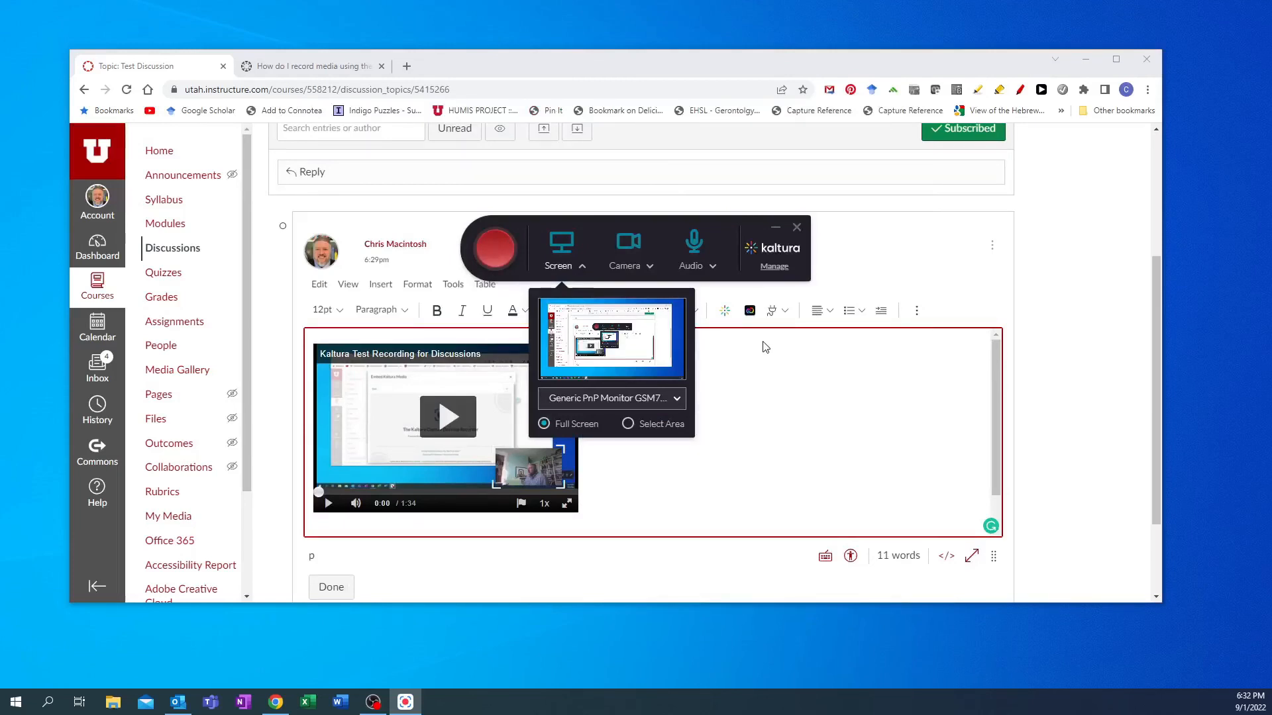
- Turn off the webcam source, toggle the screen source off and back on, and close the recorder
{"action": "left_click", "coordinate": [626, 242]}
{"action": "left_click", "coordinate": [563, 247]}
{"action": "left_click", "coordinate": [563, 247]}
{"action": "left_click", "coordinate": [797, 229]}
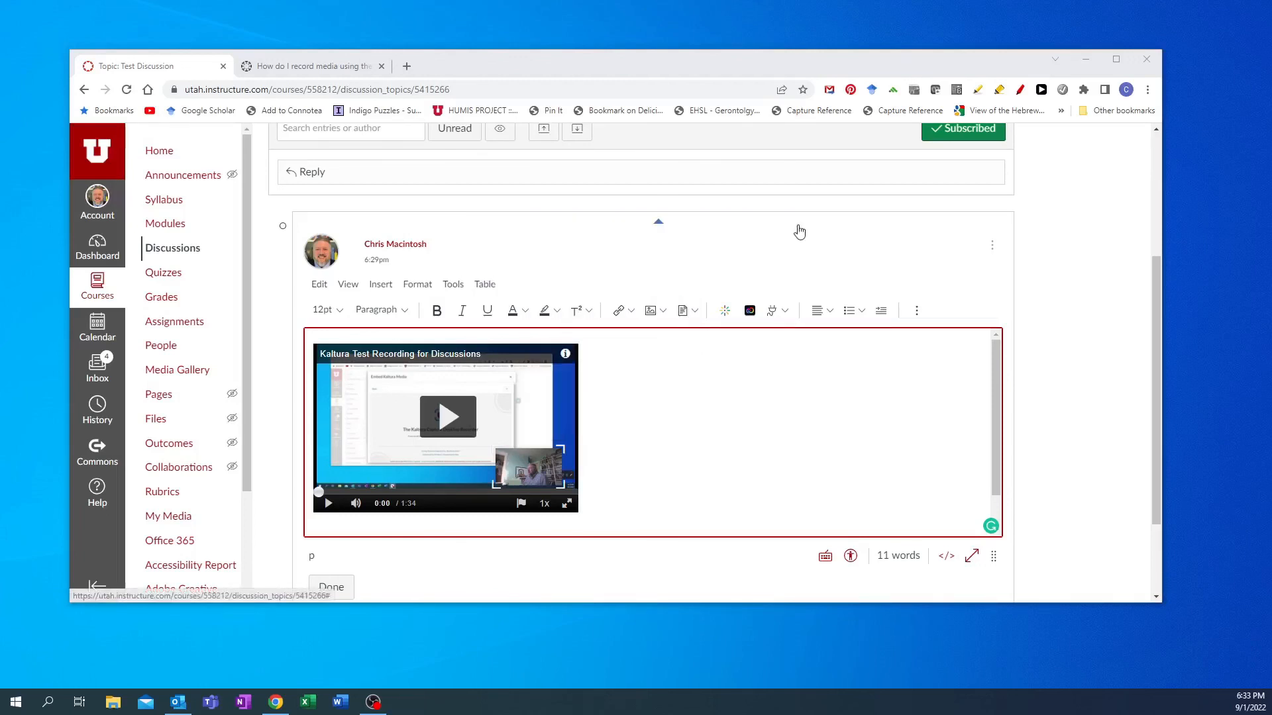